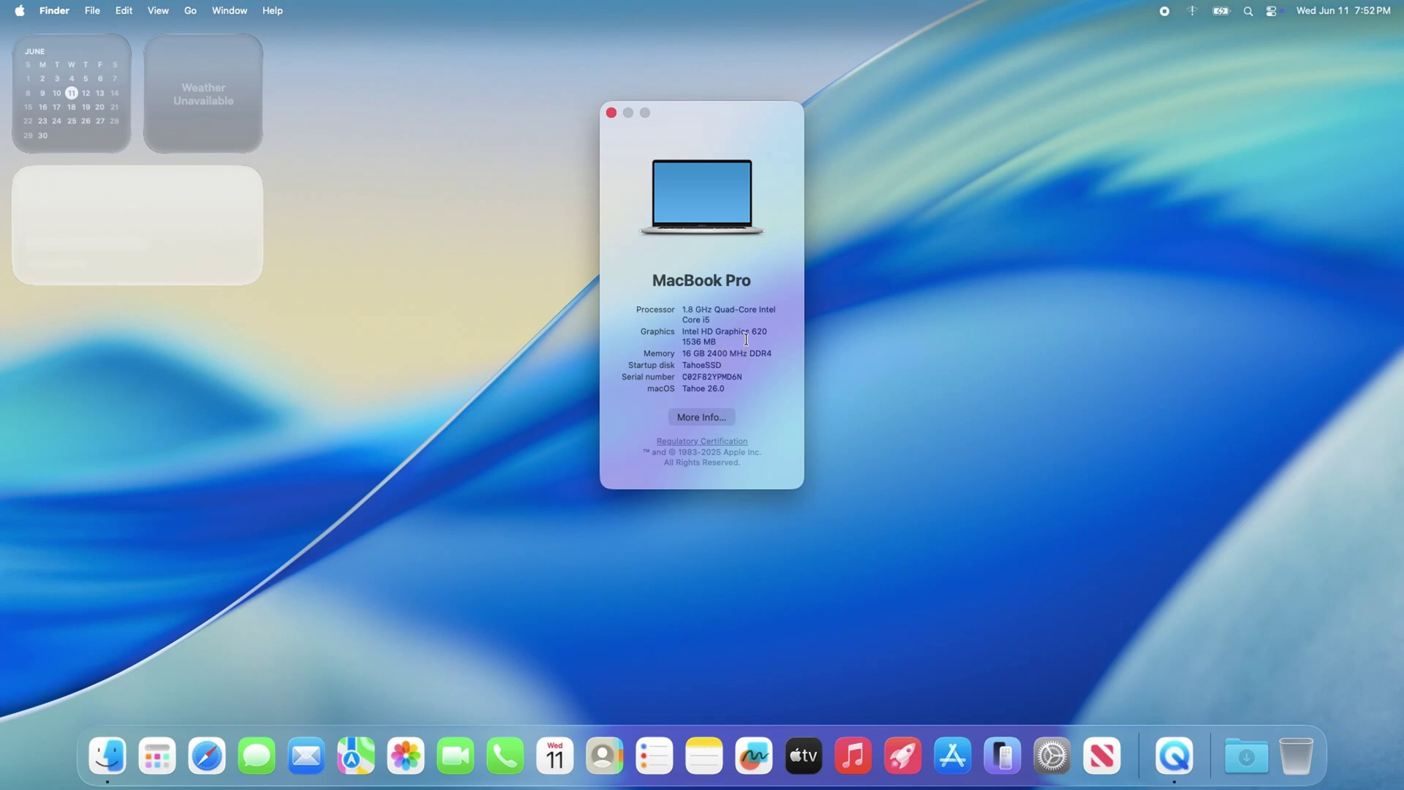
# Step: Show the full About details with macOS Tahoe 26.0 Beta, close the small About window, and enlarge Settings
pyautogui.click(693, 418)
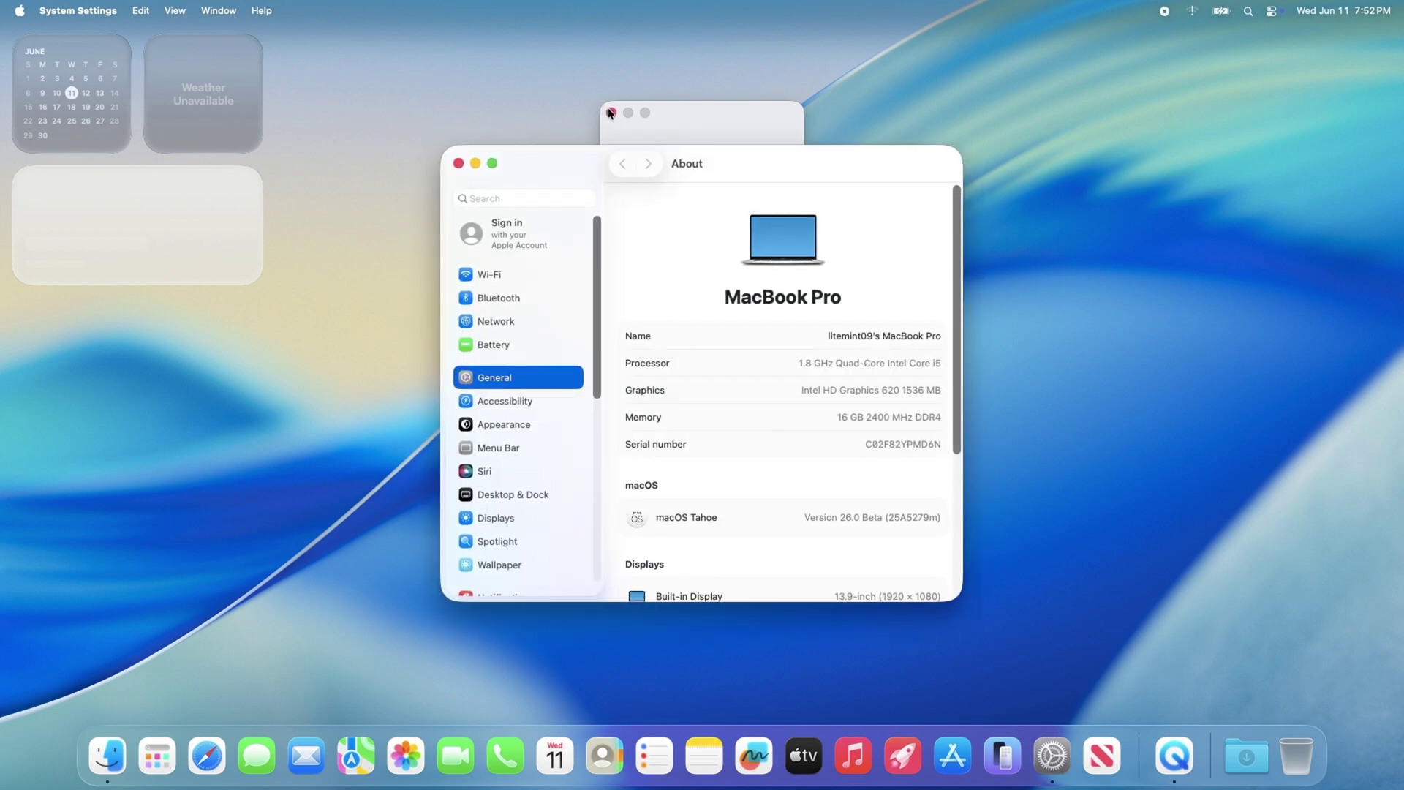
pyautogui.click(611, 112)
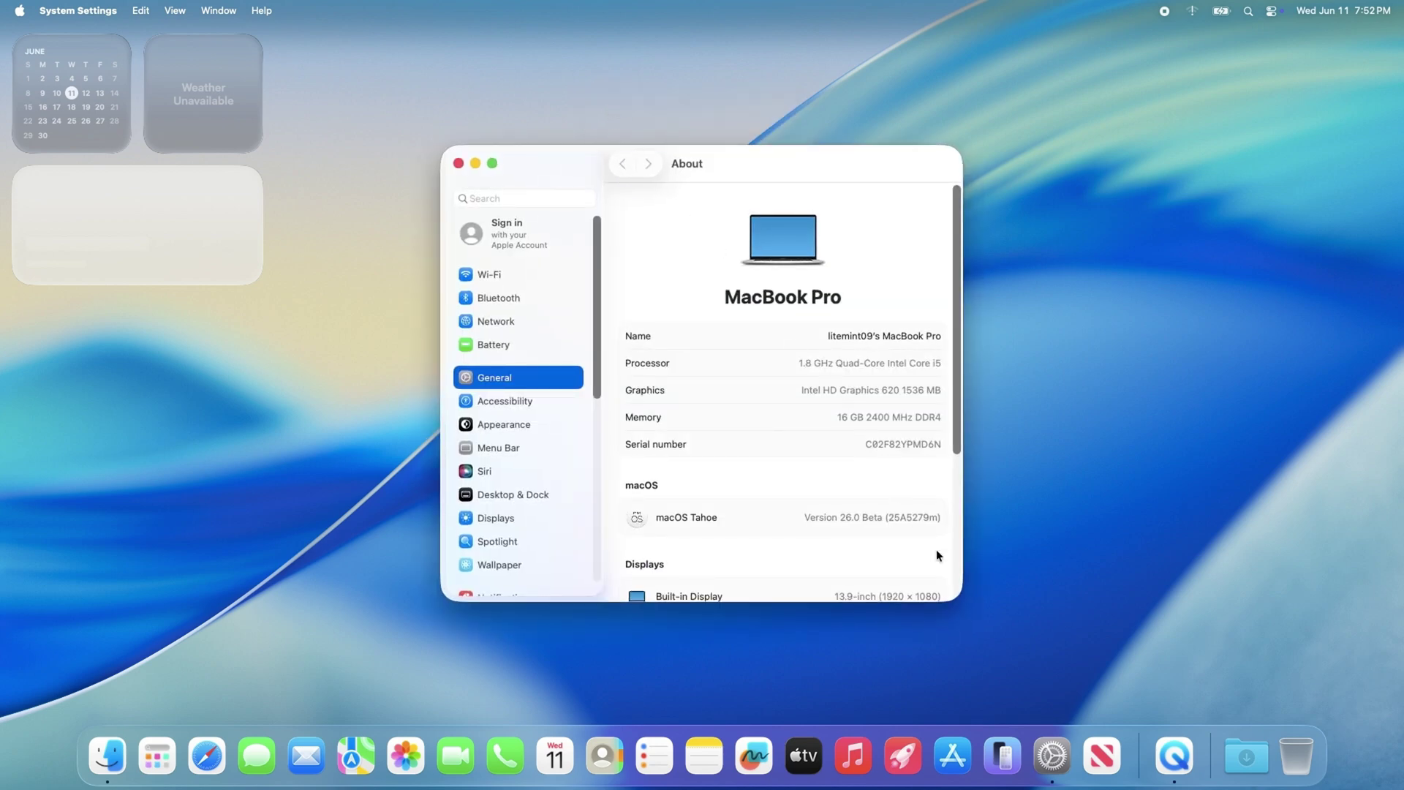
pyautogui.moveTo(958, 596); pyautogui.dragTo(959, 633)
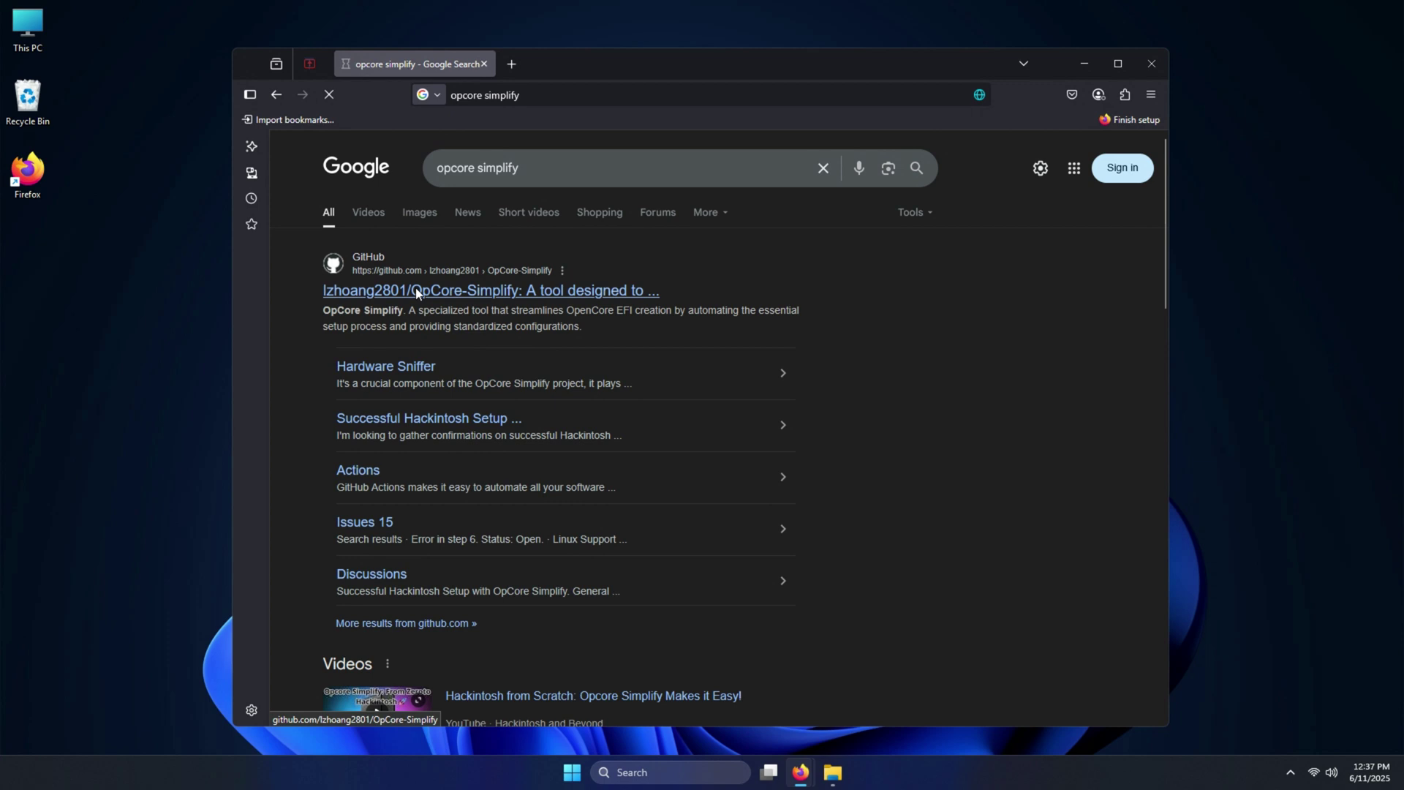
# Step: Download the OpCore-Simplify GitHub repository as OpCore-Simplify-main.zip
pyautogui.click(417, 291)
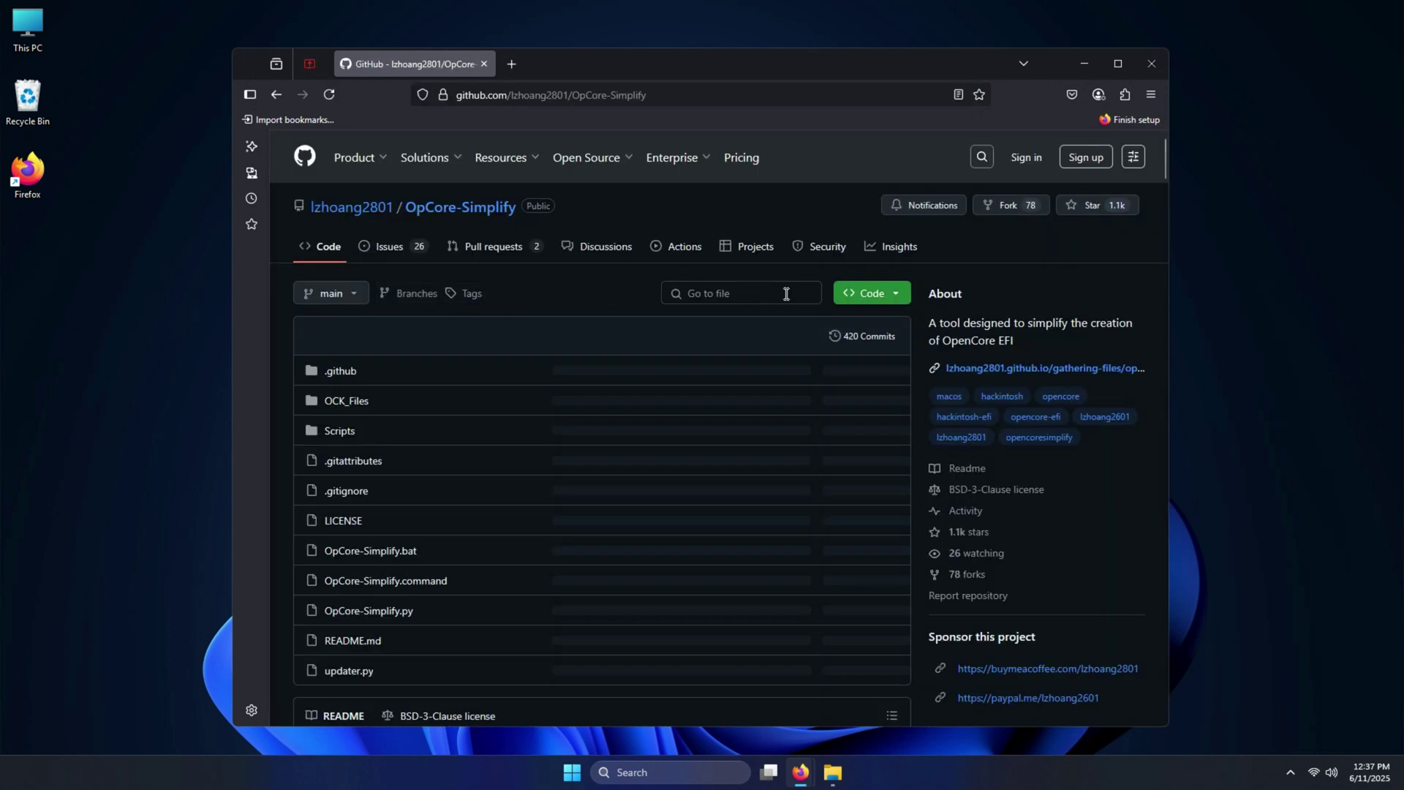
pyautogui.click(882, 295)
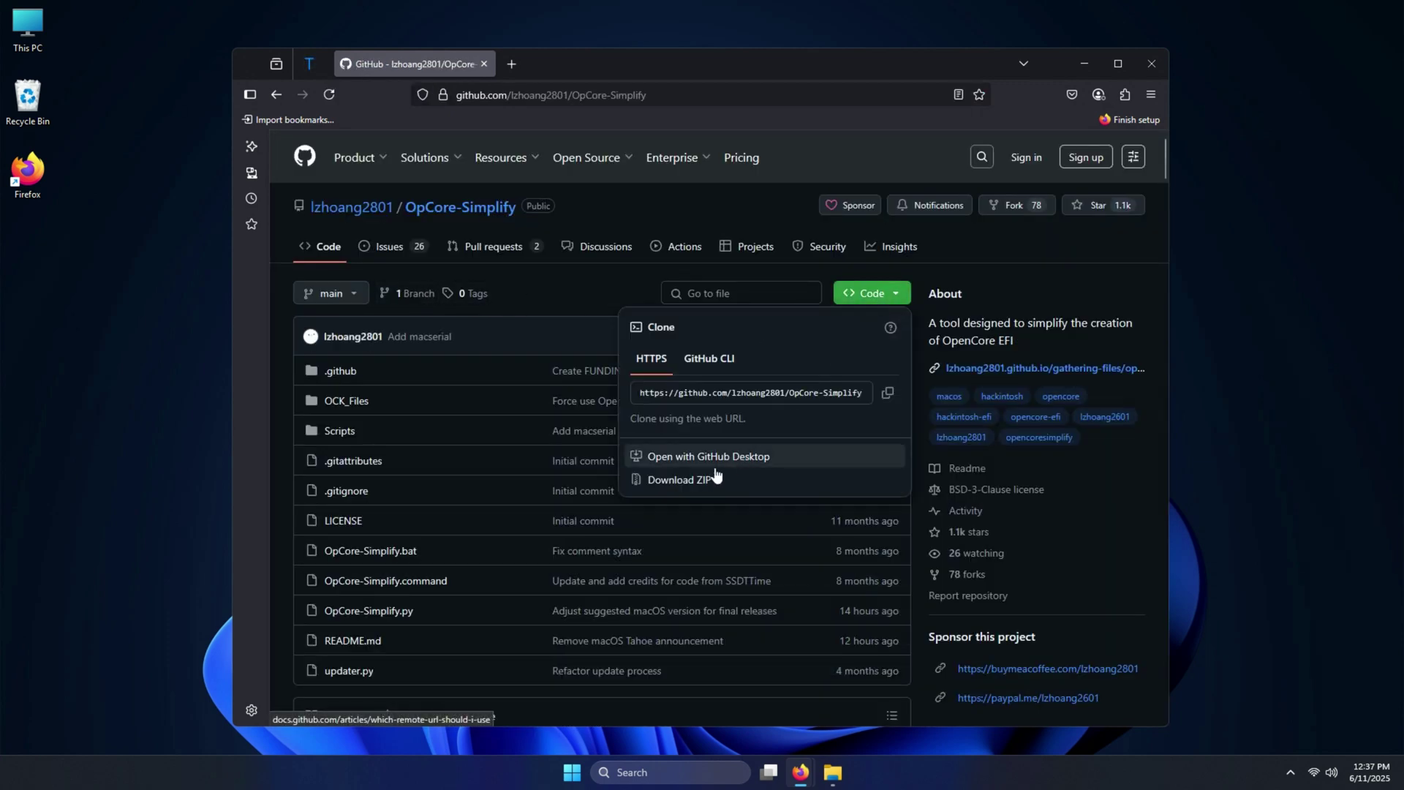
pyautogui.click(690, 487)
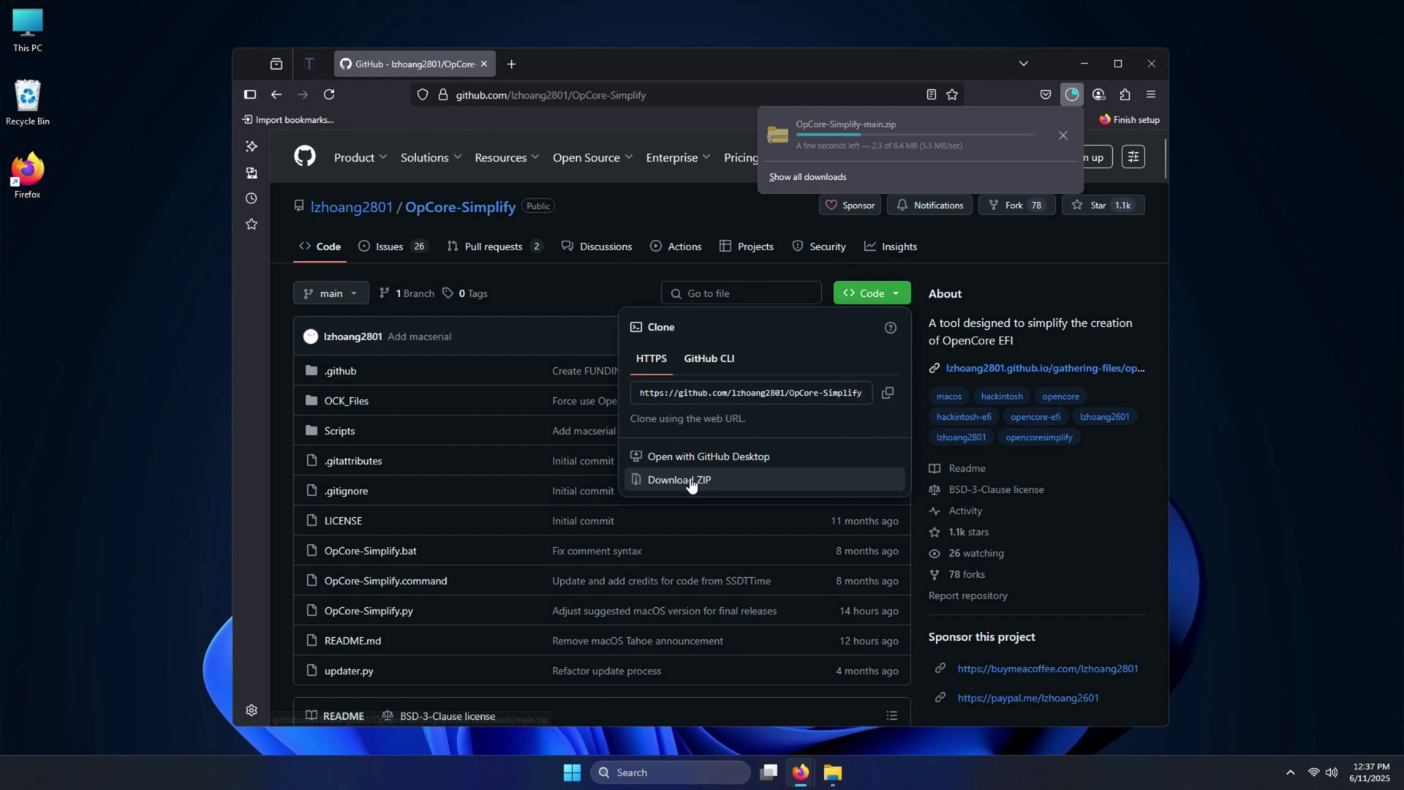
pyautogui.click(272, 460)
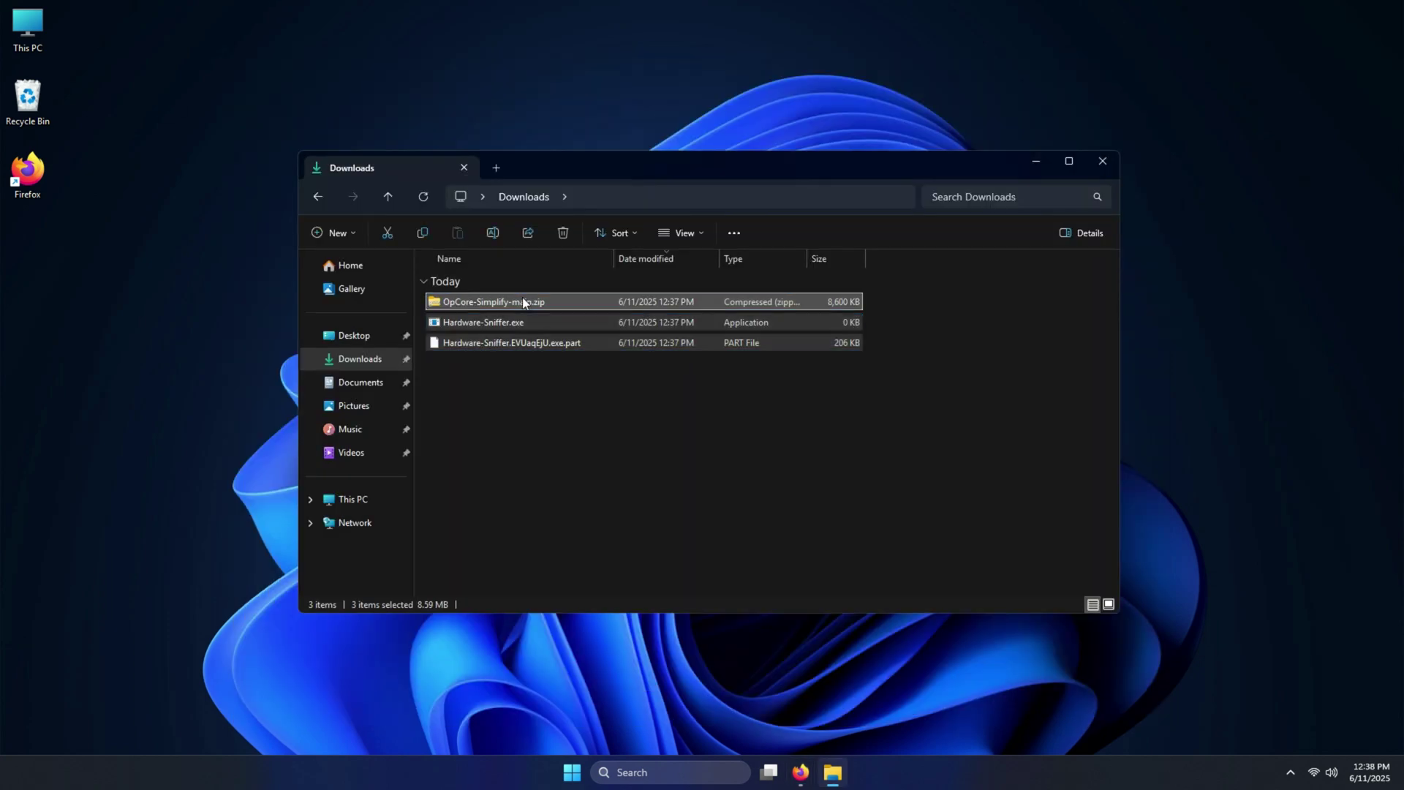
# Step: Extract OpCore-Simplify-main.zip into its default folder
pyautogui.rightClick(526, 282)
pyautogui.click(491, 321)
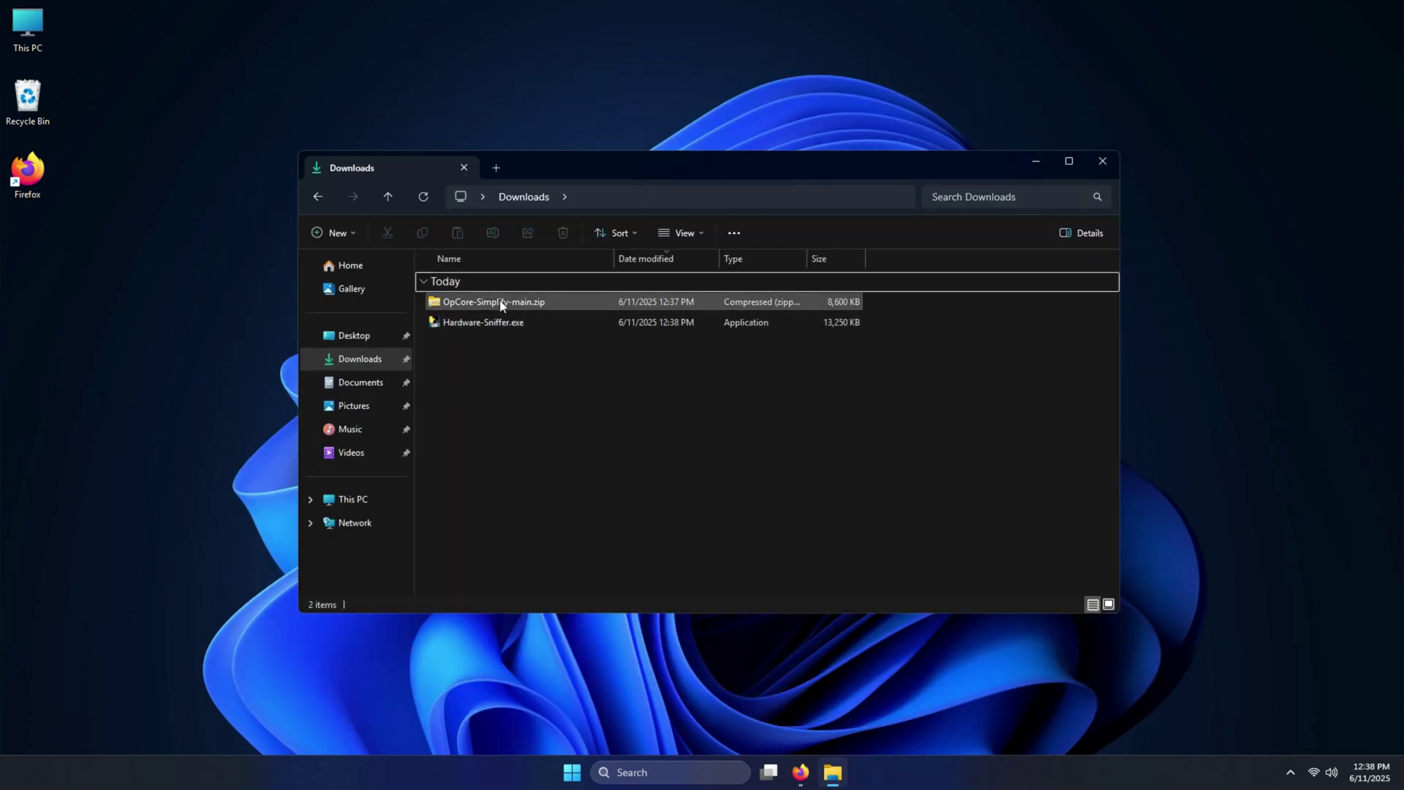
pyautogui.rightClick(499, 300)
pyautogui.click(567, 475)
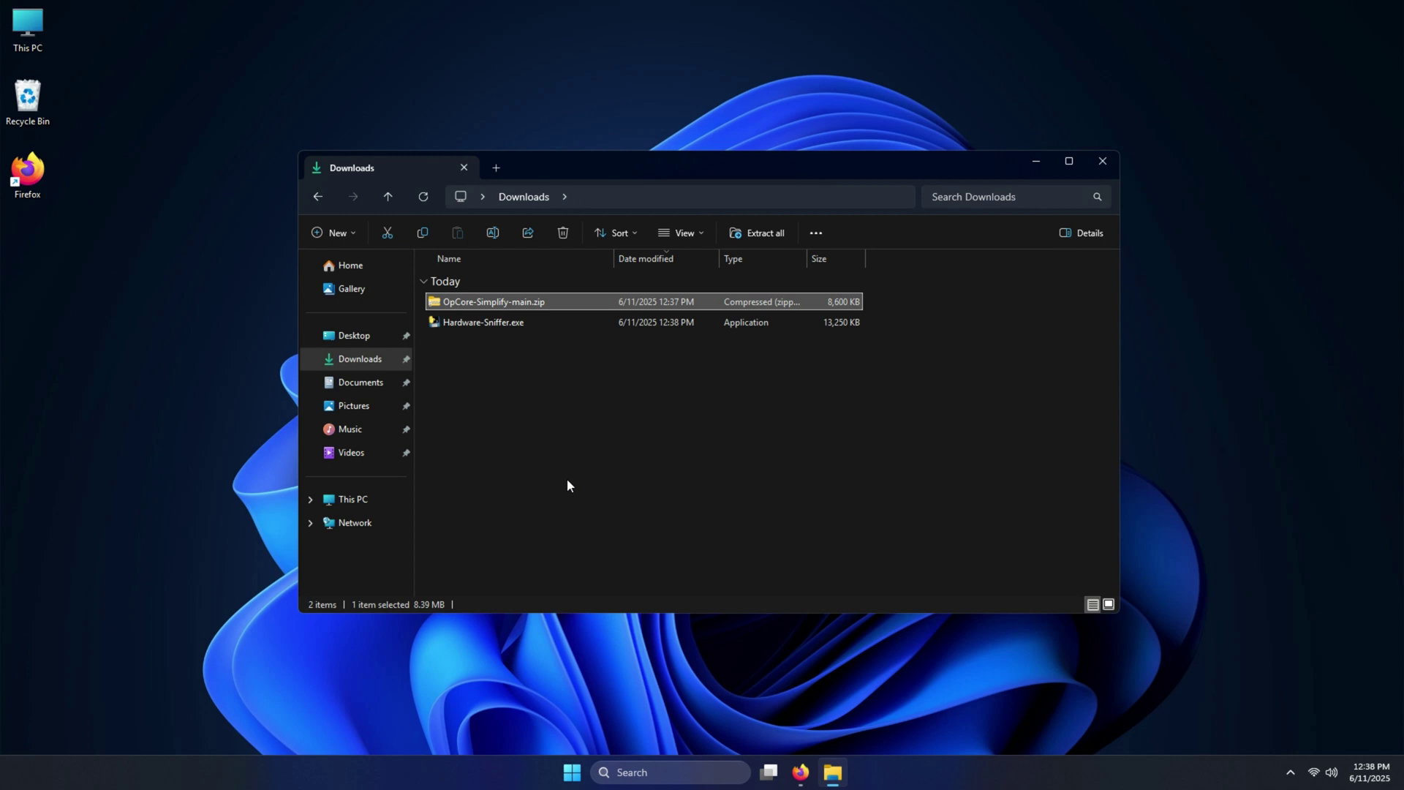
pyautogui.click(826, 526)
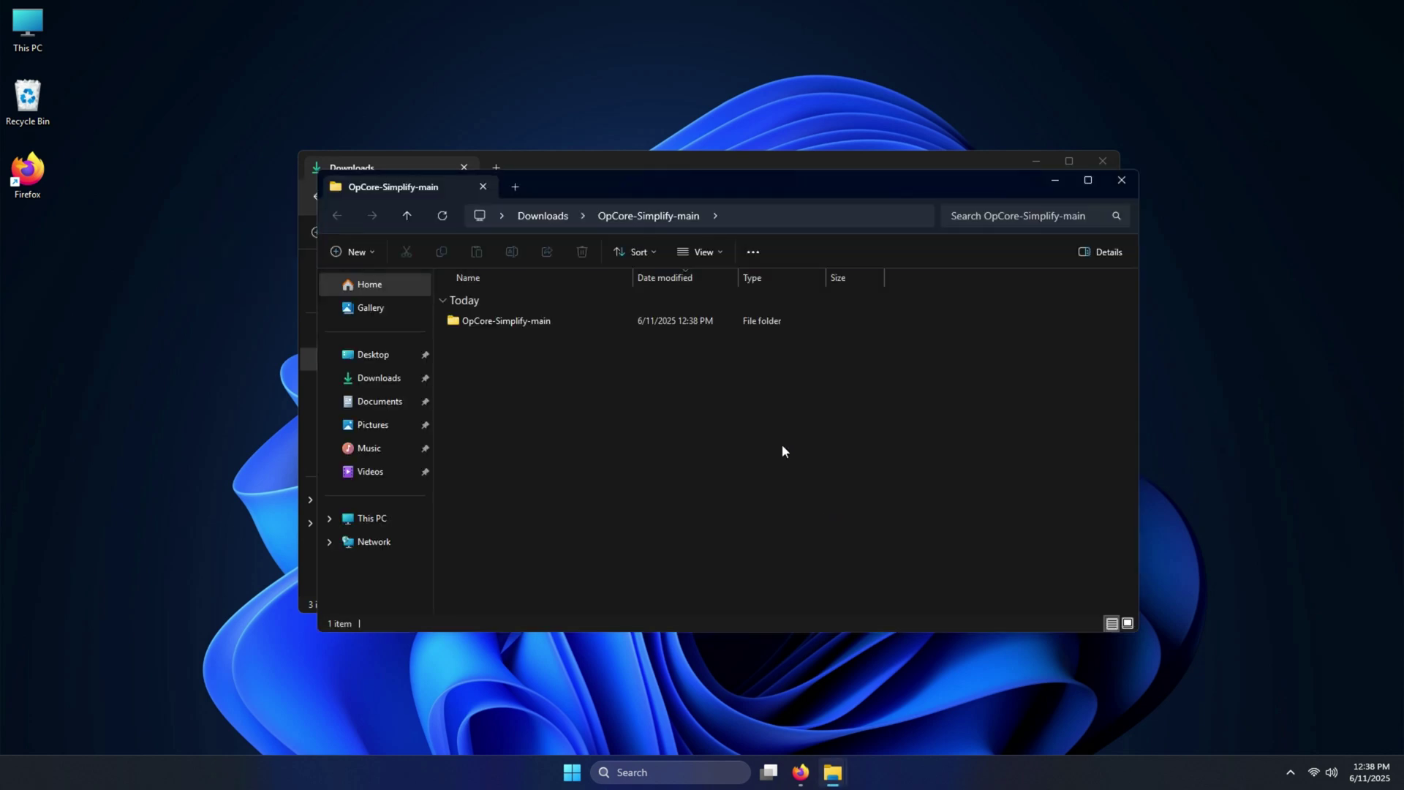
# Step: Run OpCore-Simplify.bat from the extracted folder as administrator
pyautogui.click(1091, 162)
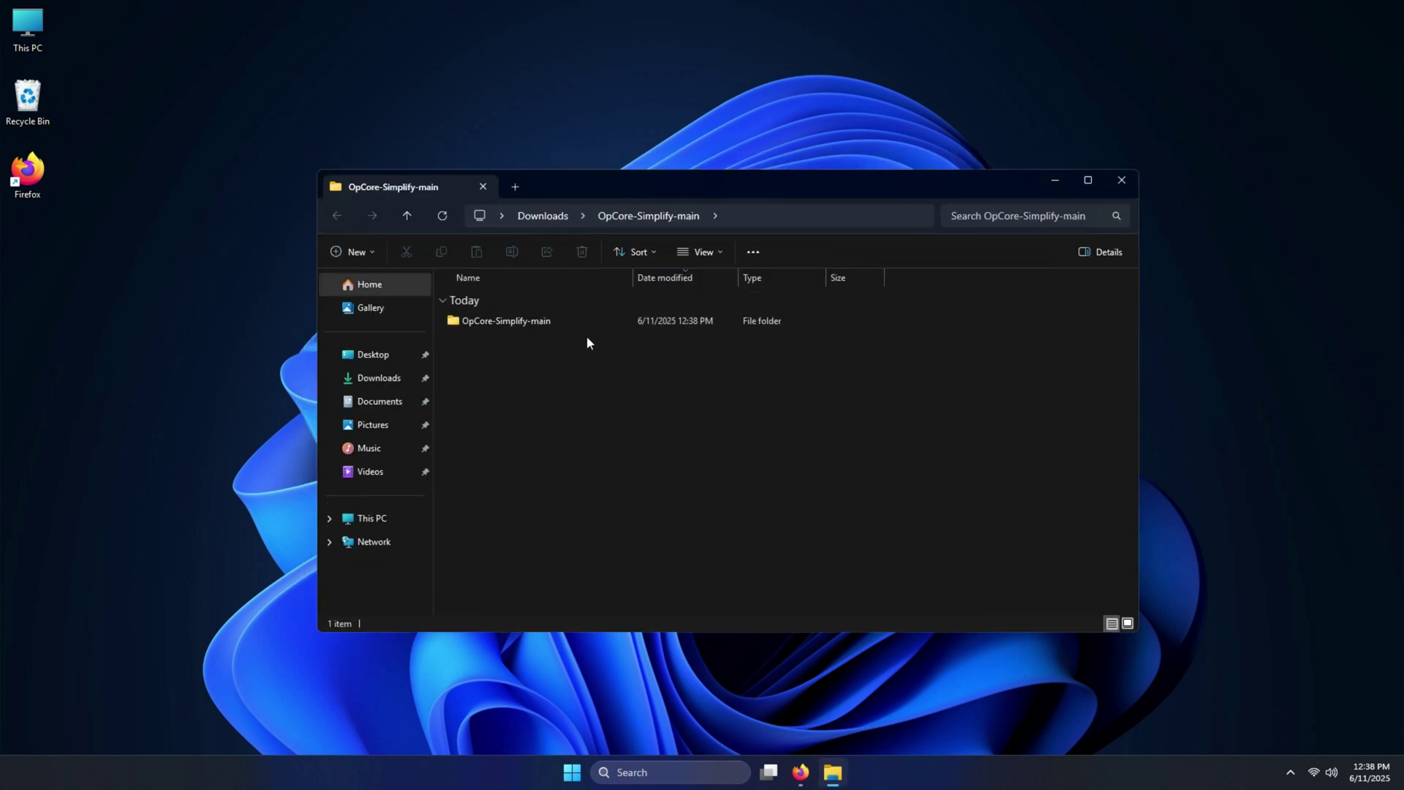
pyautogui.doubleClick(547, 323)
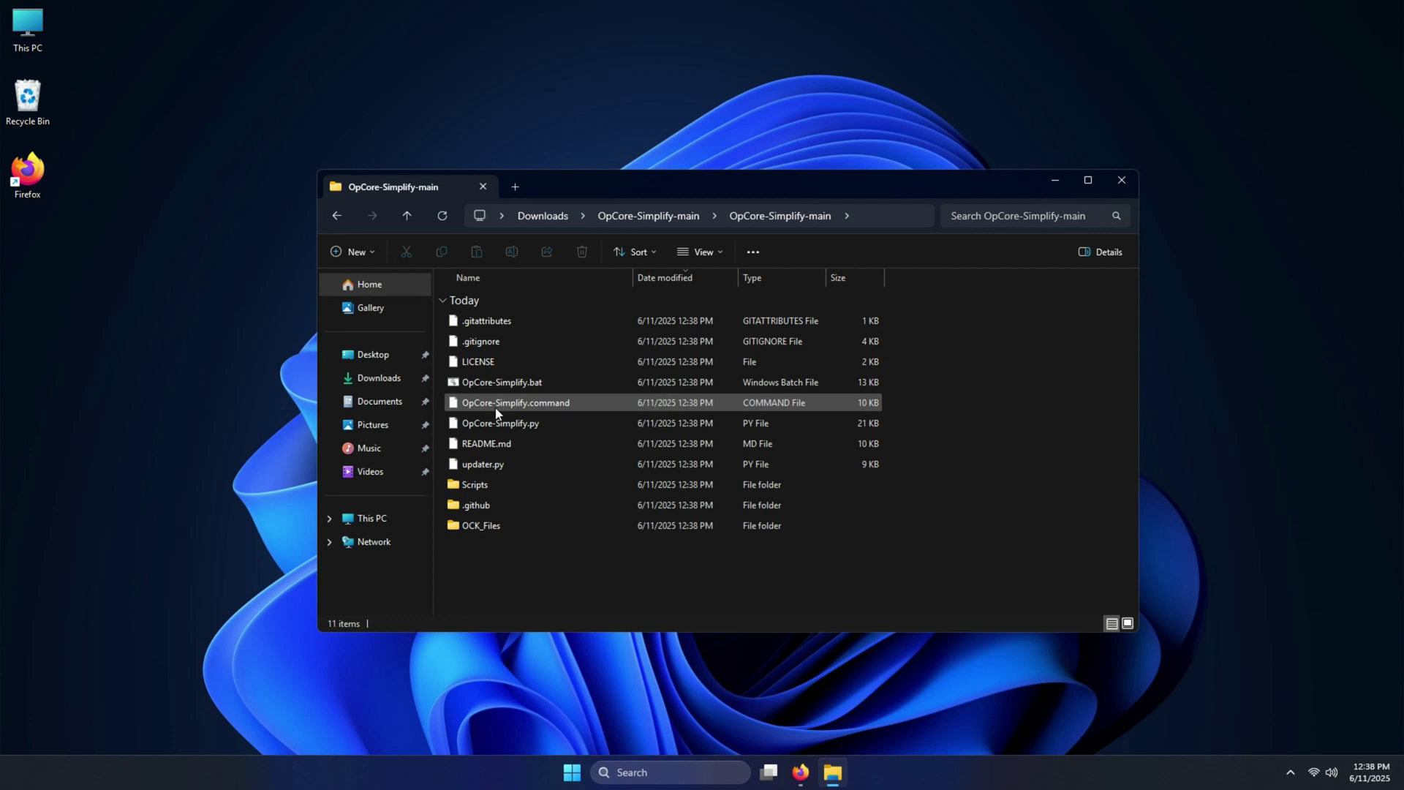
pyautogui.rightClick(495, 382)
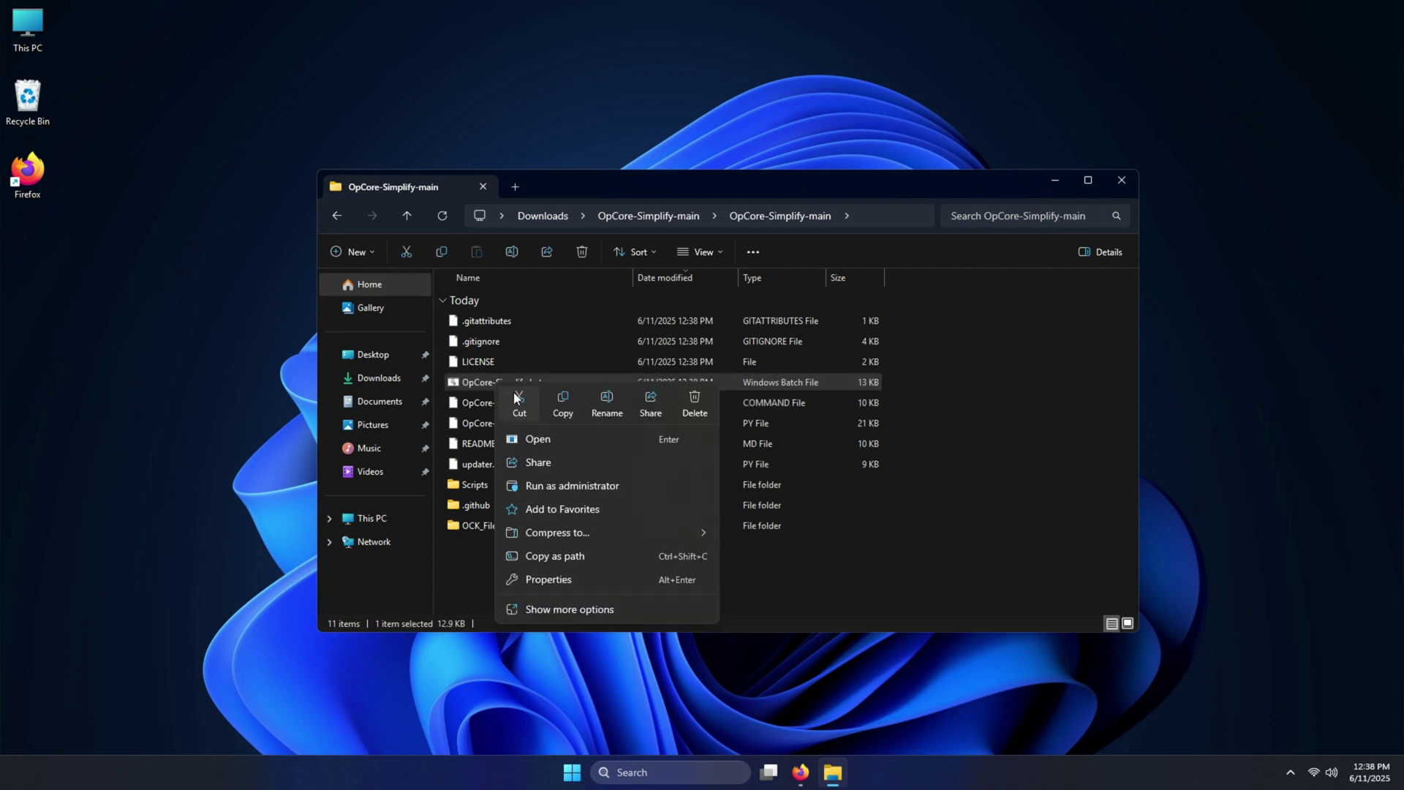
pyautogui.click(576, 487)
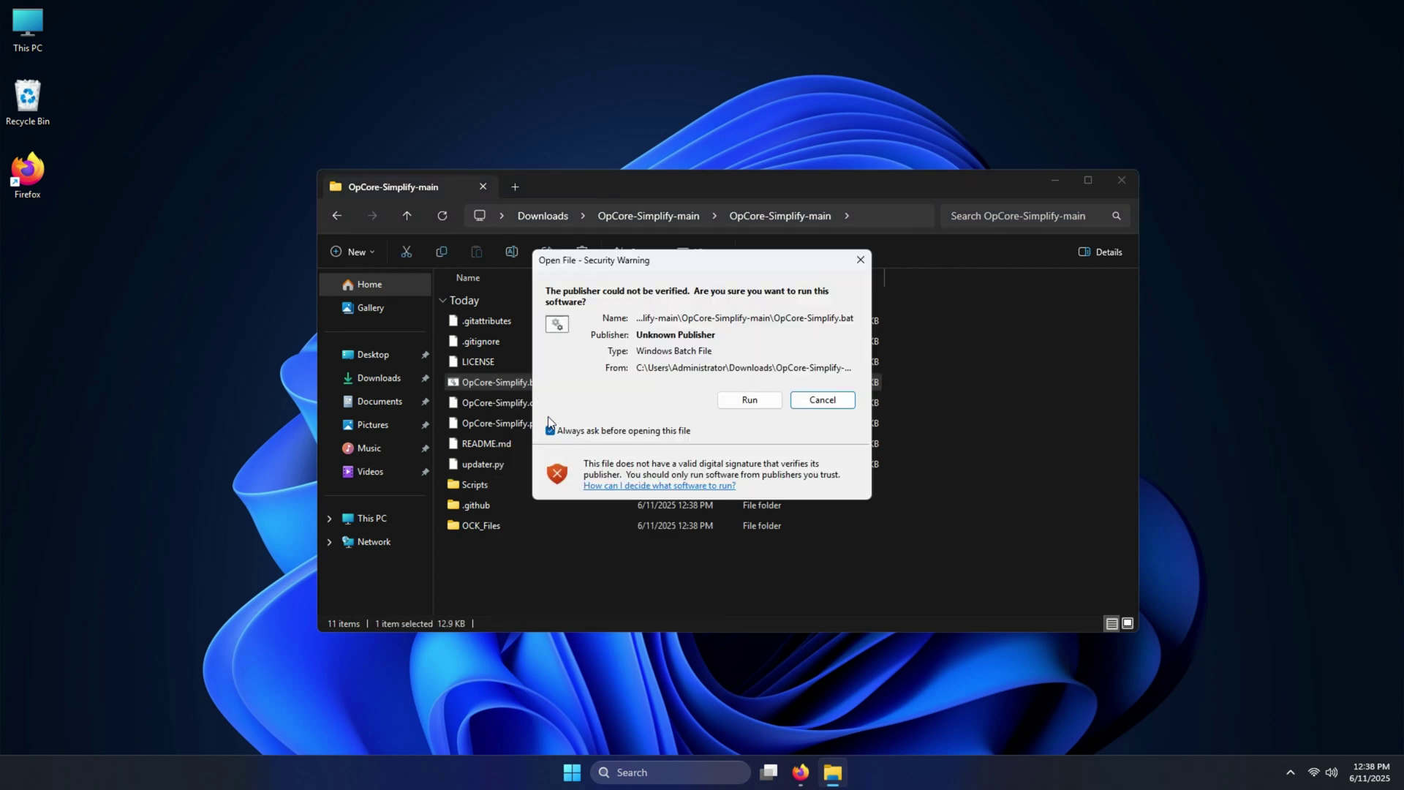
pyautogui.click(748, 398)
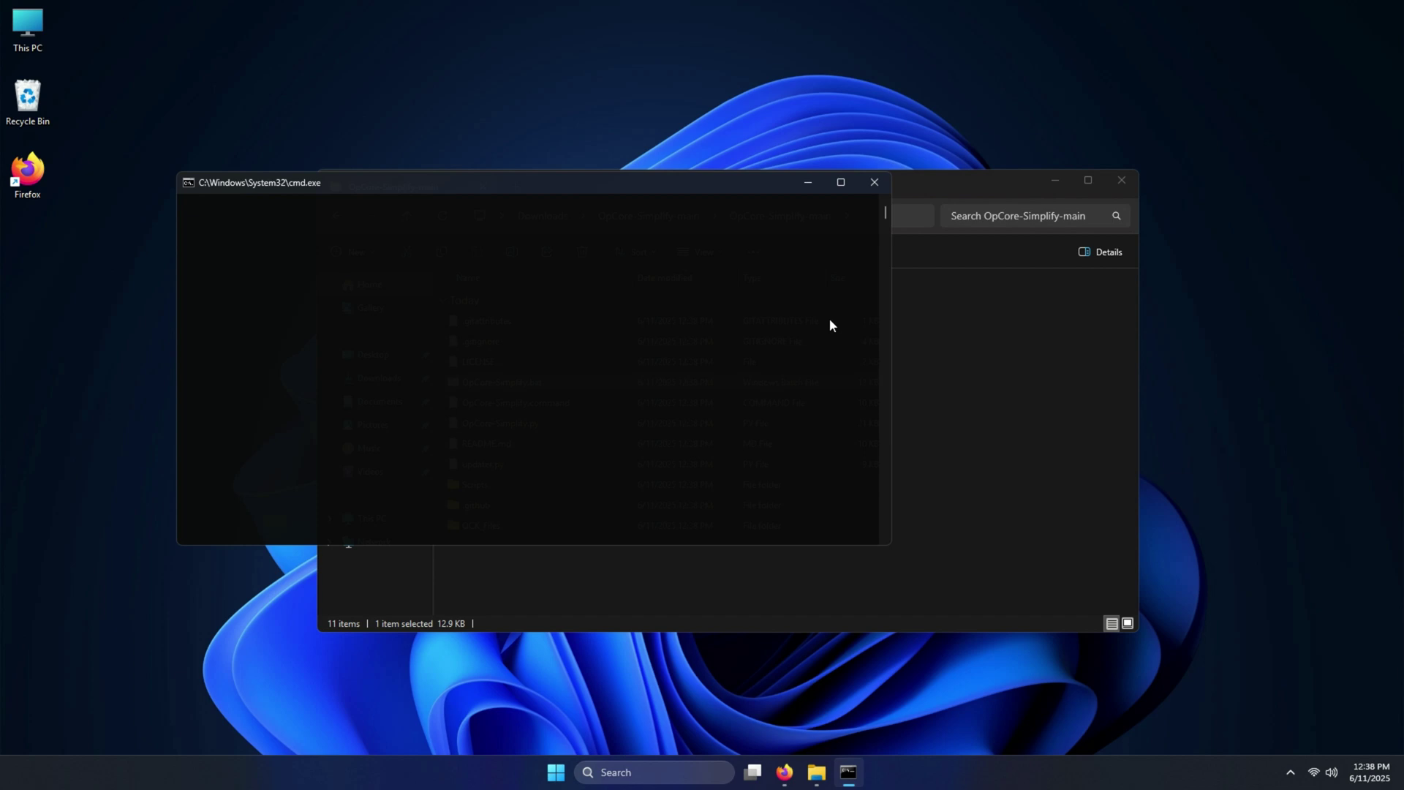
# Step: Answer Y at the Python Not Found prompt so Python 3.13.4 installs
pyautogui.click(1055, 180)
pyautogui.moveTo(501, 183); pyautogui.dragTo(700, 197)
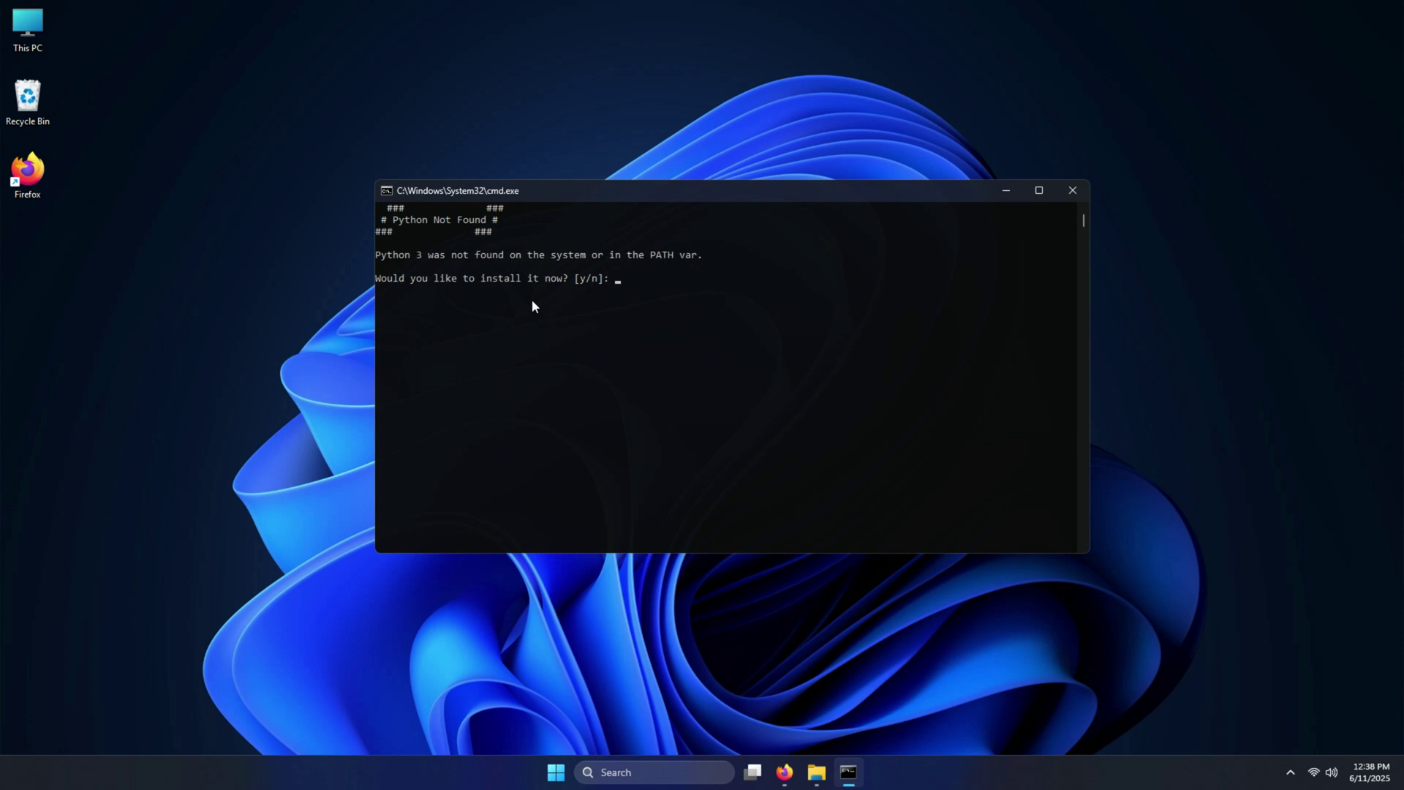
pyautogui.write('Y')
pyautogui.press('Return')
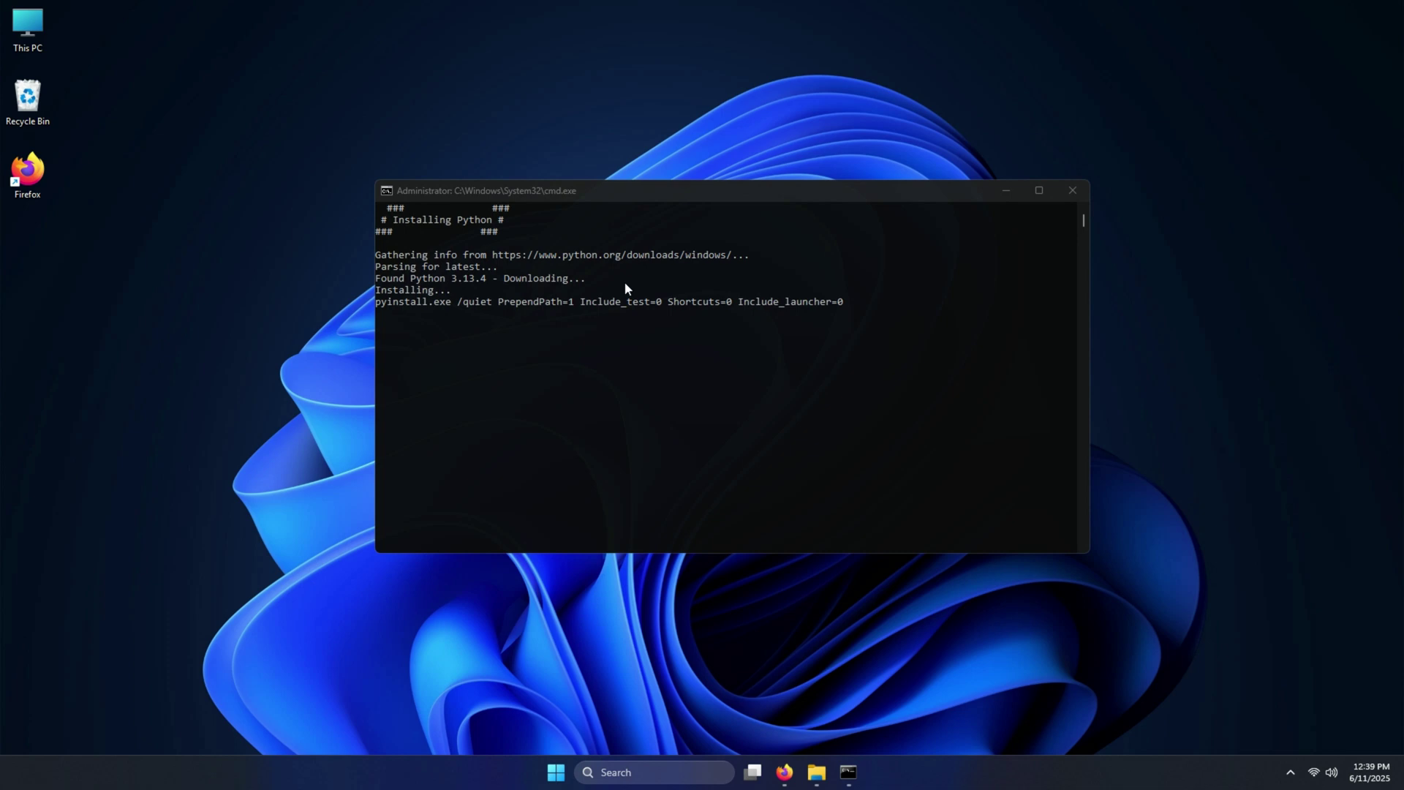
pyautogui.click(671, 246)
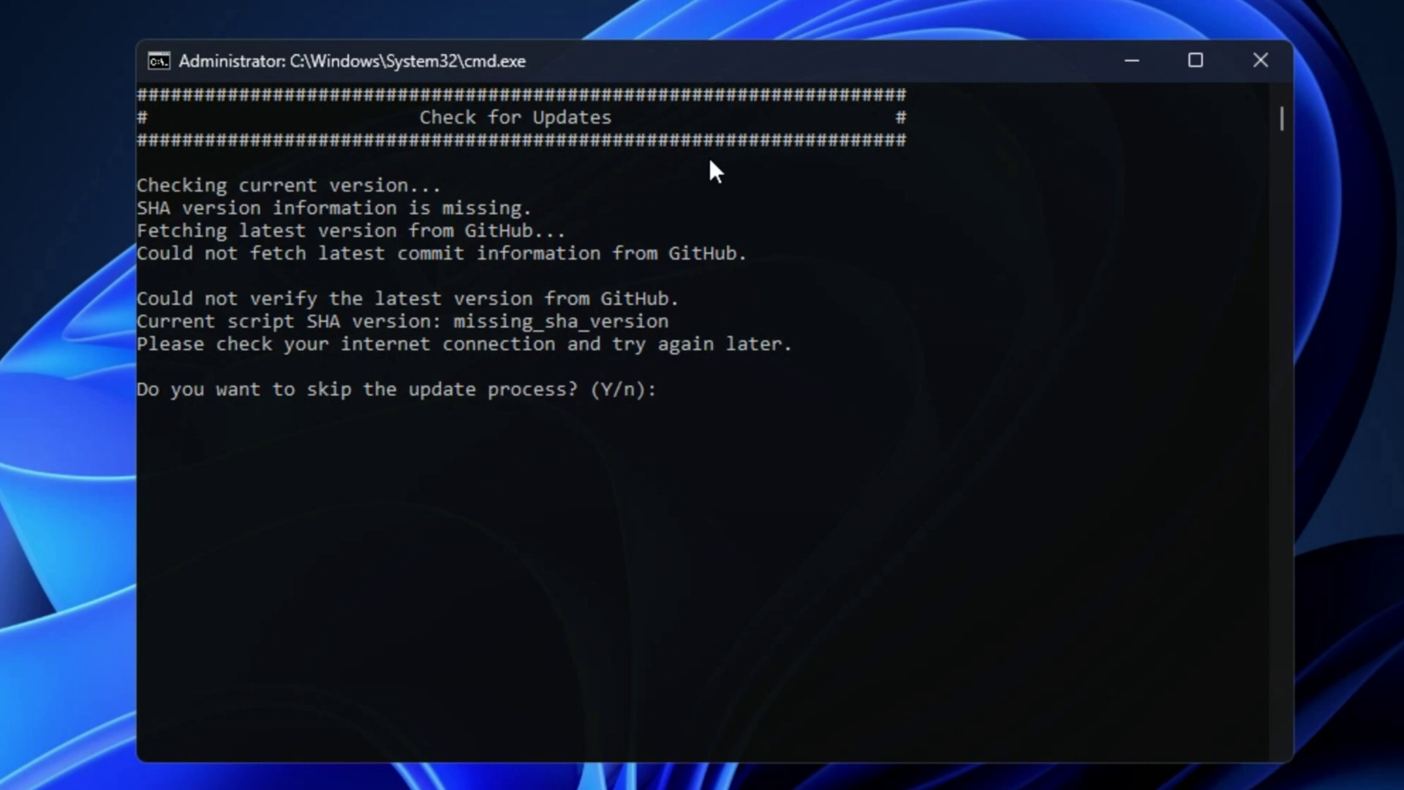
# Step: Answer N at the first update prompt, then Y to skip the update process
pyautogui.write('N')
pyautogui.press('Return')
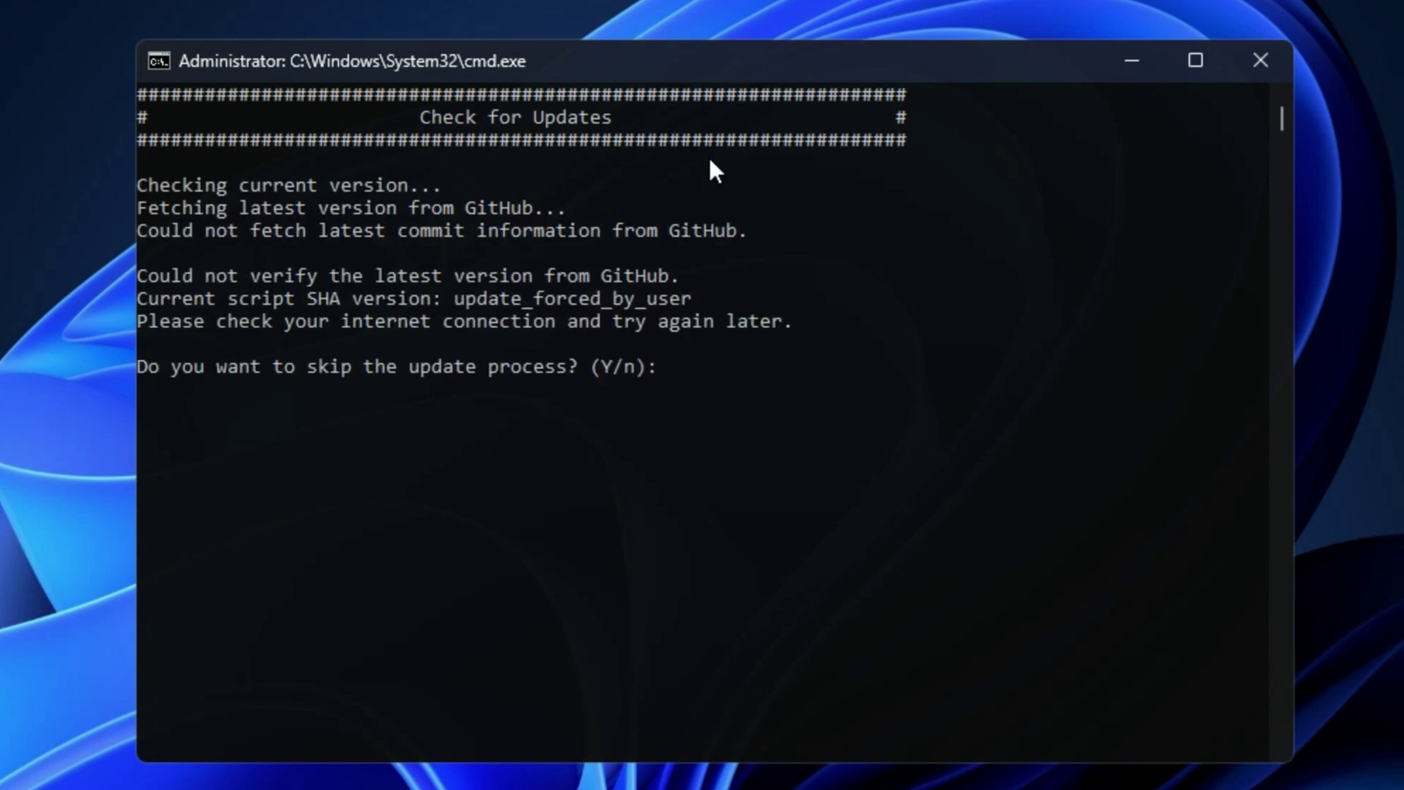
pyautogui.write('Y')
pyautogui.press('Return')
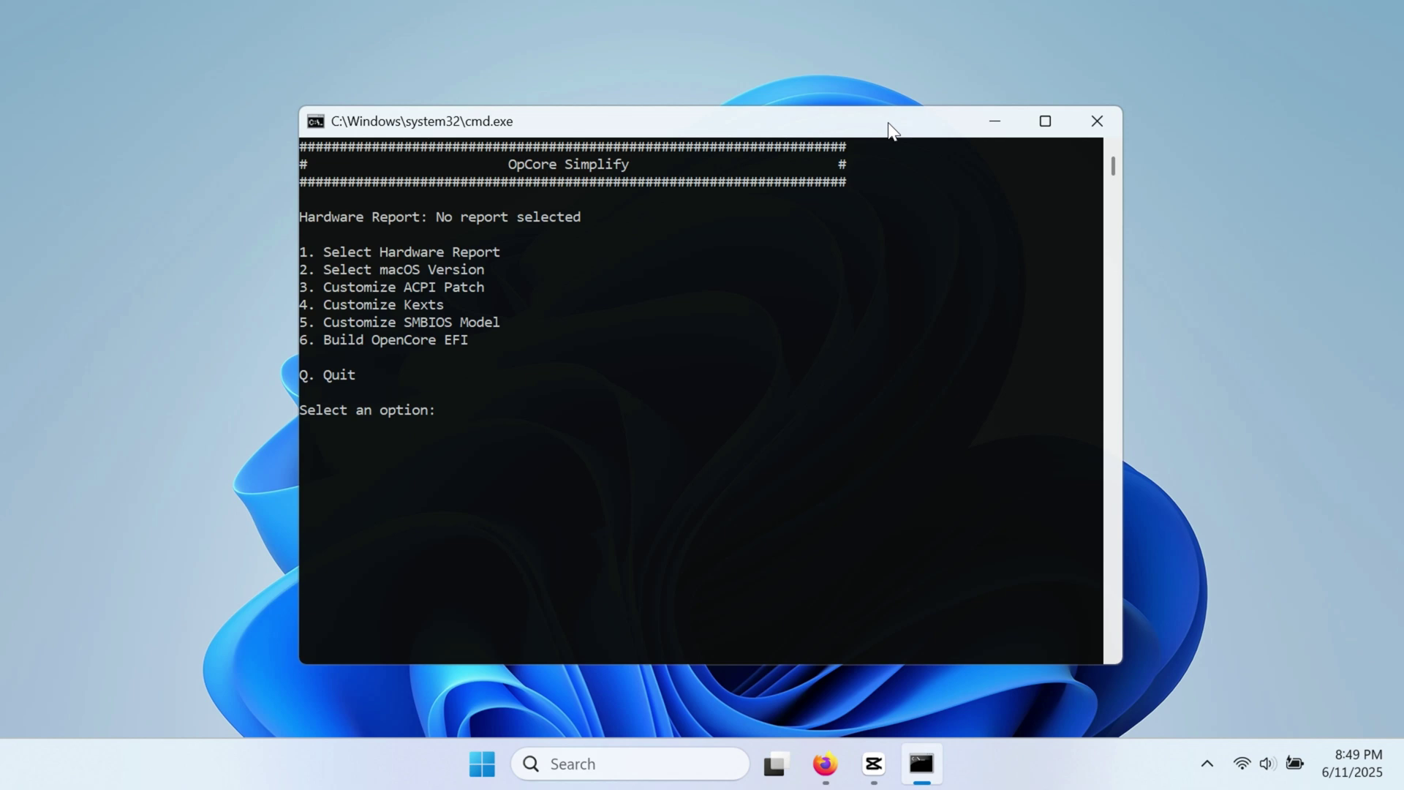
# Step: Choose option 1, then E to export and load this PC's hardware report
pyautogui.write('1')
pyautogui.press('Return')
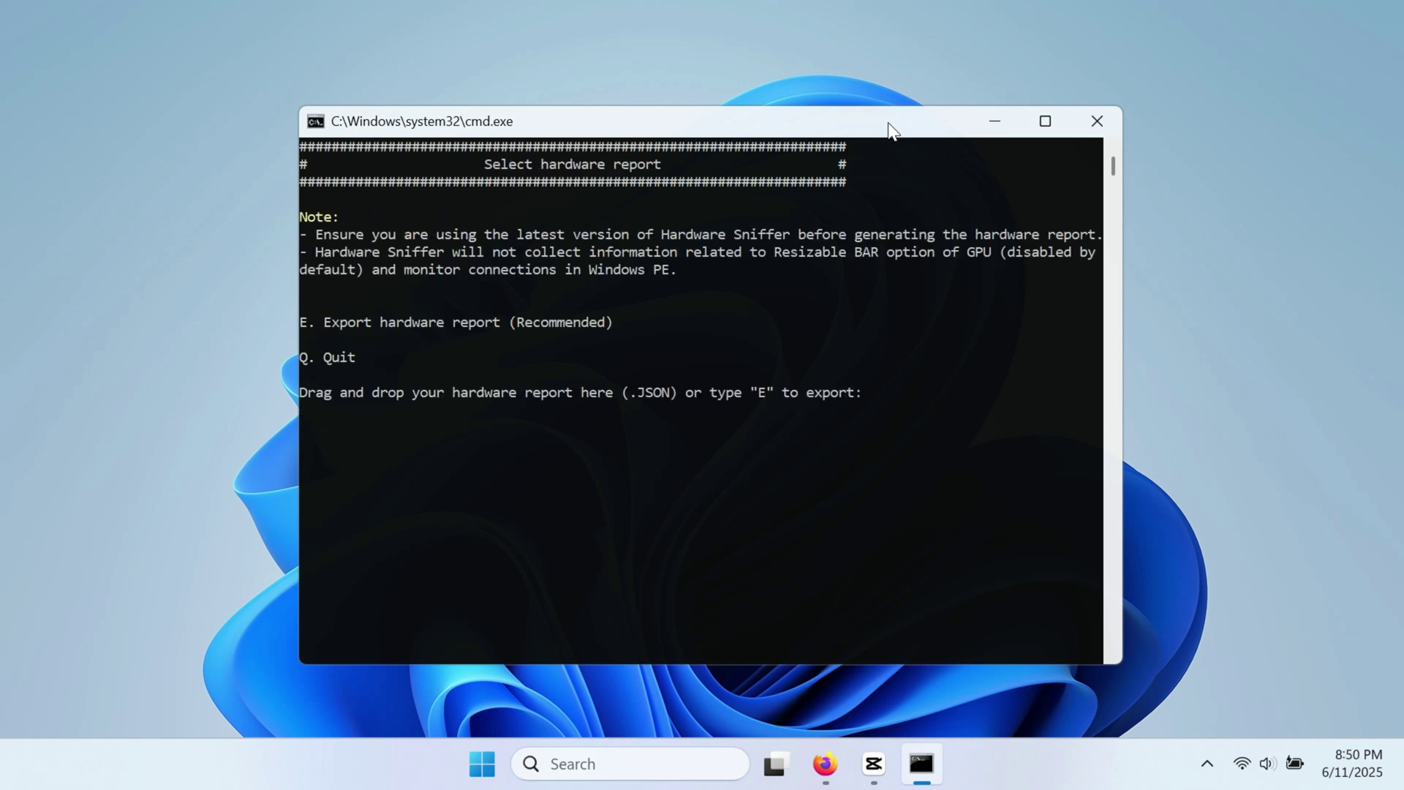
pyautogui.write('E')
pyautogui.press('Return')
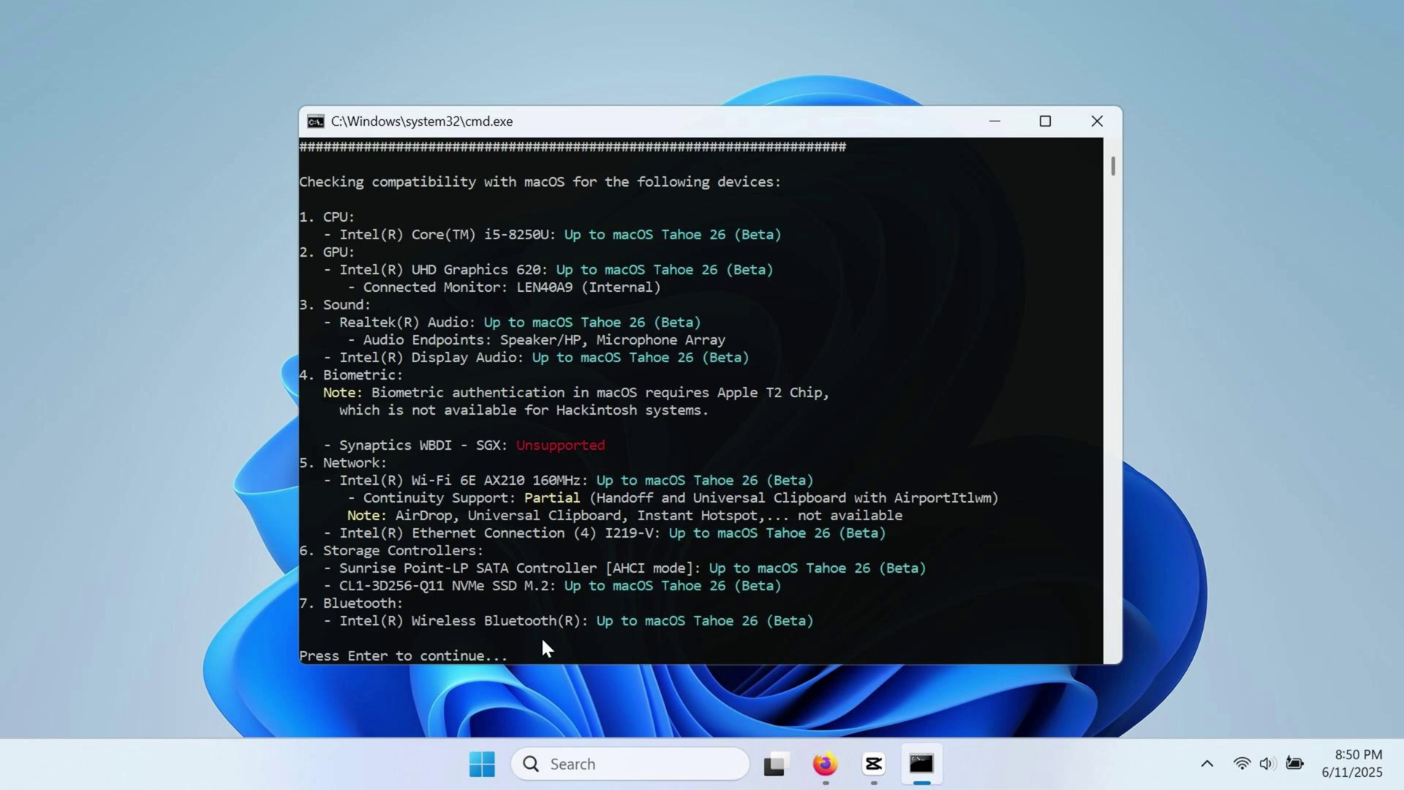
# Step: Enter 25 to target macOS Tahoe 26 (Beta) and accept itlwm for the Intel Wi-Fi
pyautogui.press('Return')
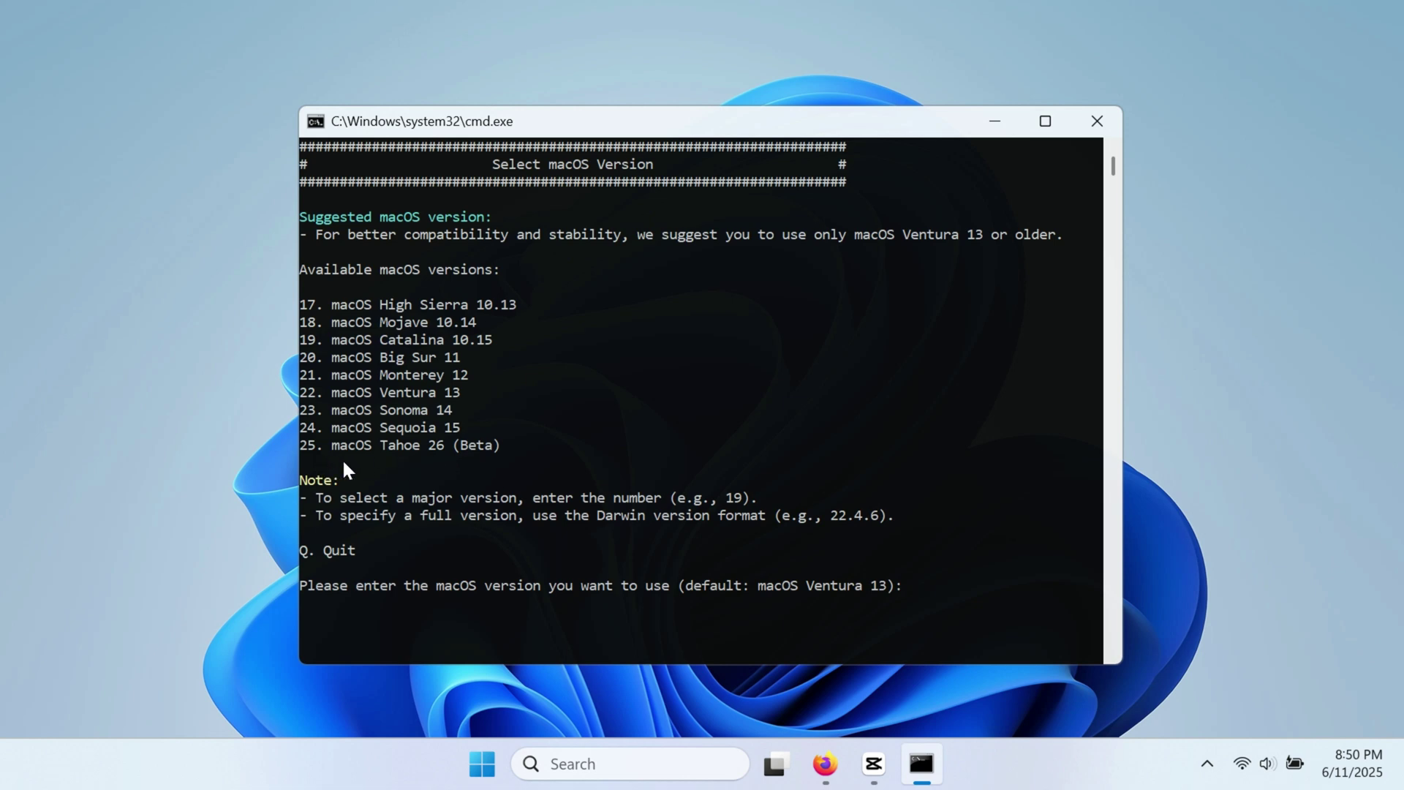
pyautogui.write('25')
pyautogui.press('Return')
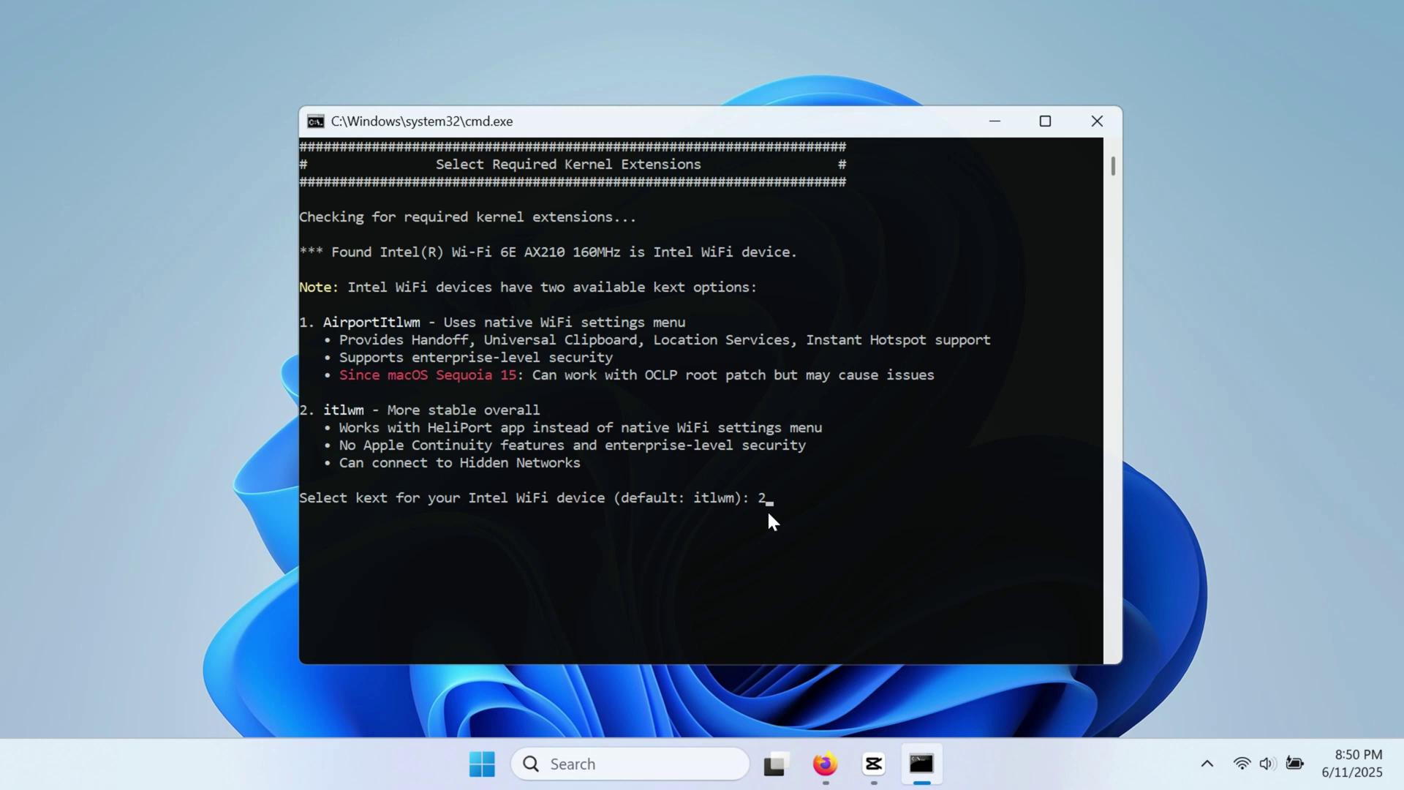
pyautogui.press('Return')
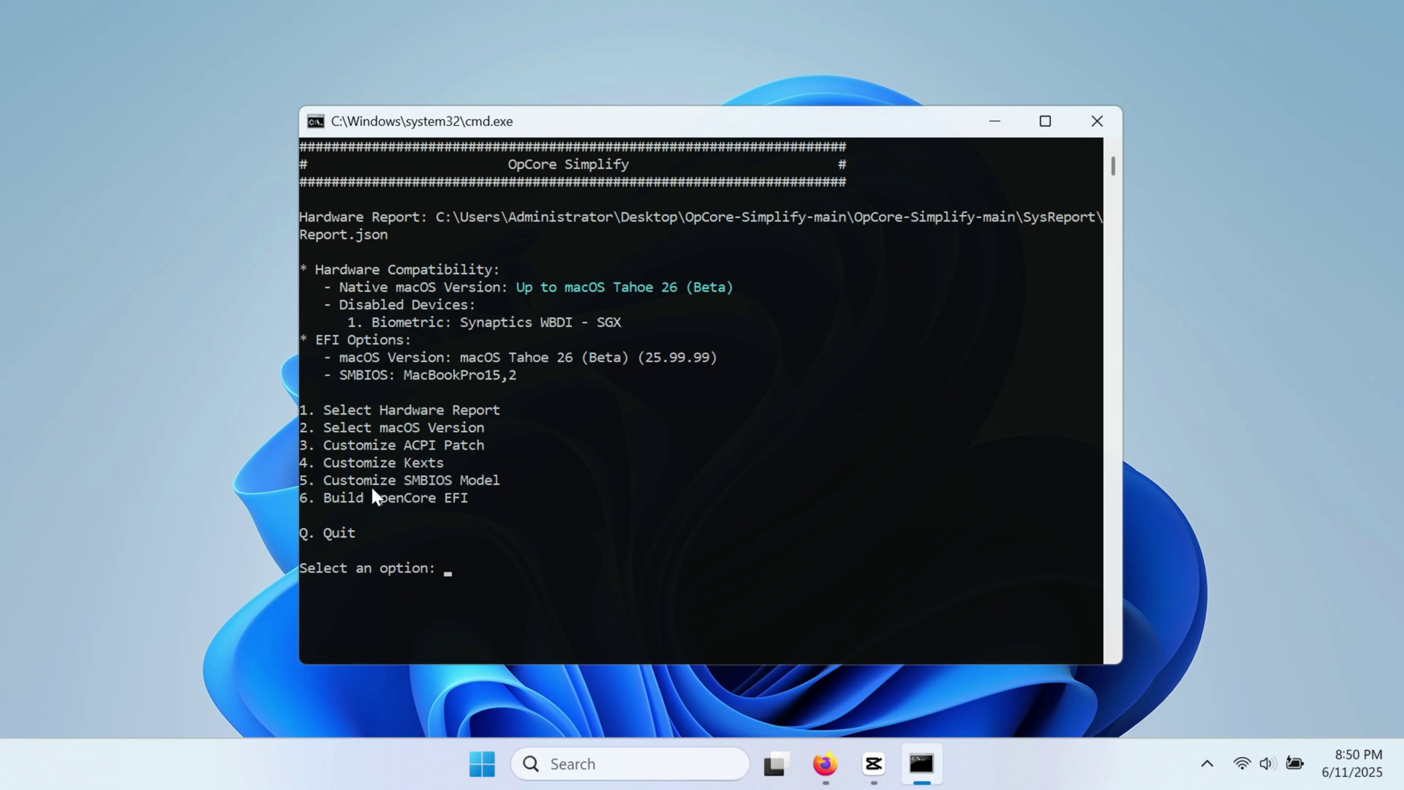
# Step: Use option 5 and enter 63 to set the SMBIOS model to MacBookPro16,1
pyautogui.write('5')
pyautogui.press('Return')
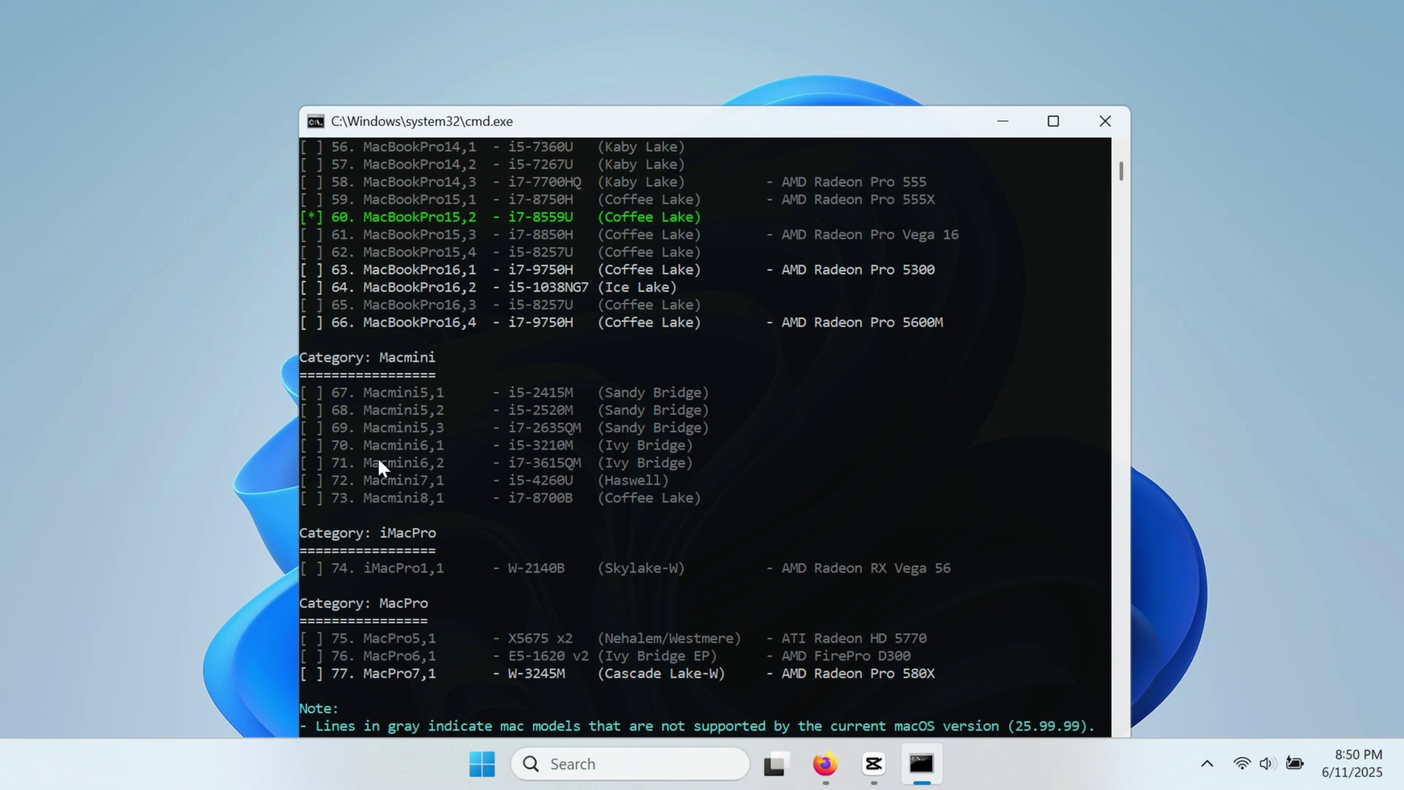
pyautogui.moveTo(538, 130); pyautogui.dragTo(557, 39)
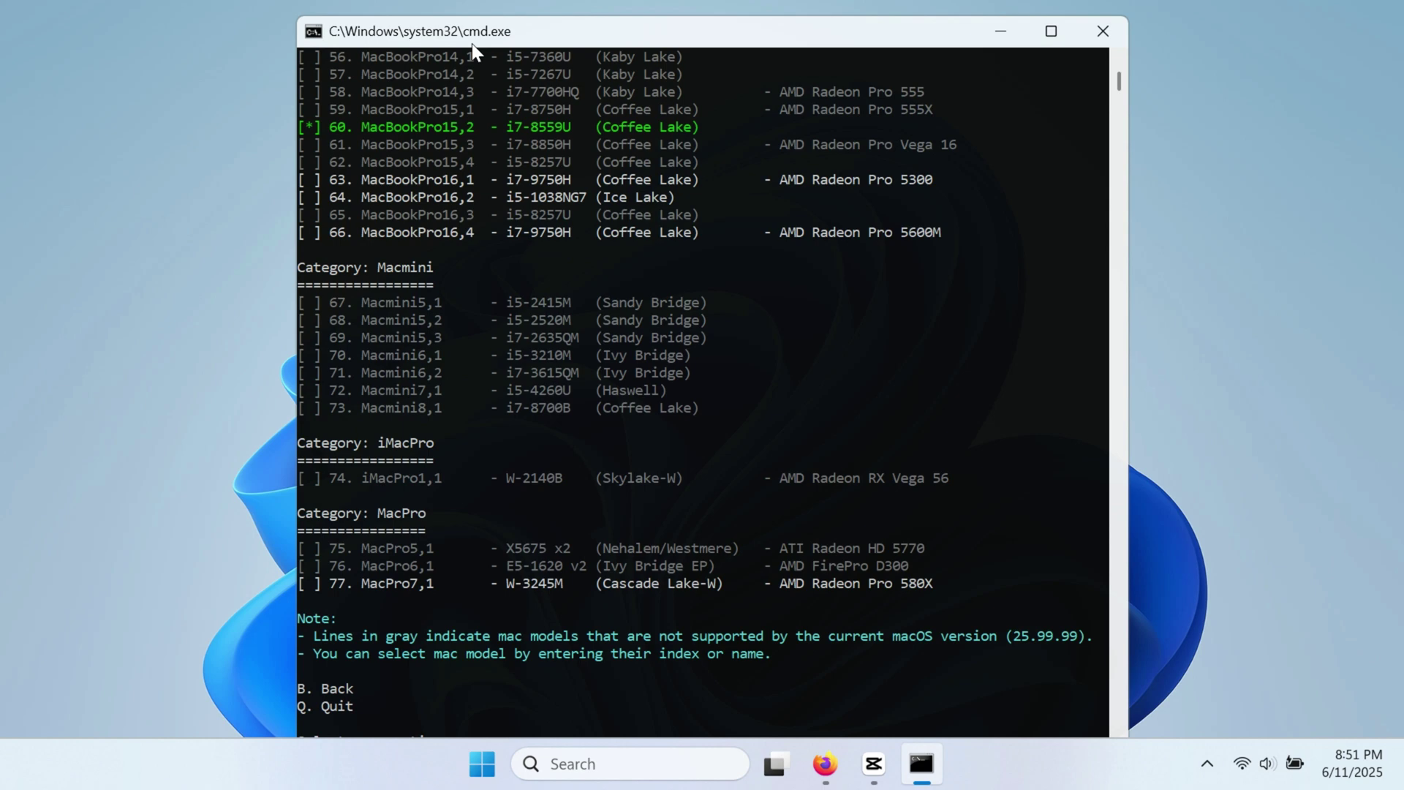
pyautogui.moveTo(482, 17); pyautogui.dragTo(479, 1)
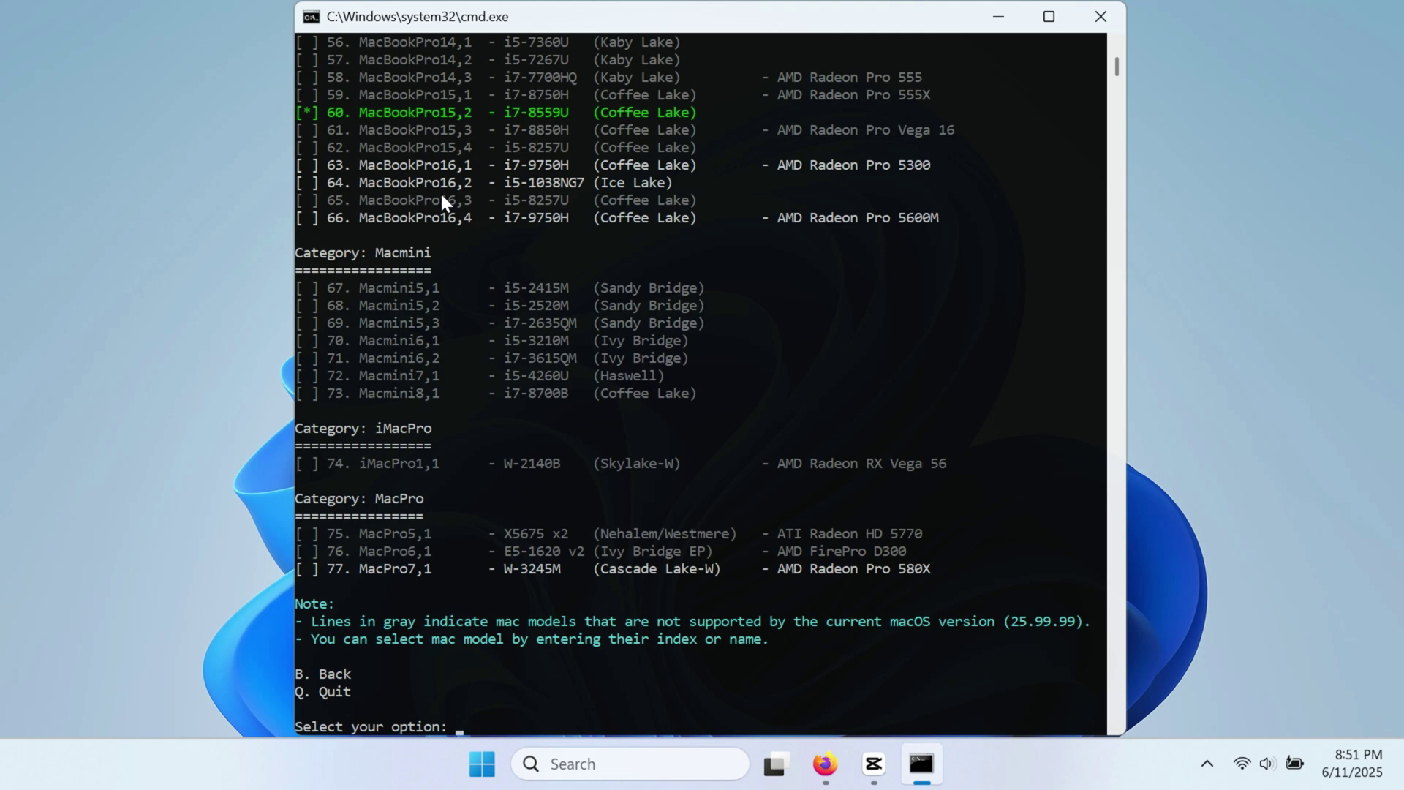
pyautogui.write('63')
pyautogui.press('Return')
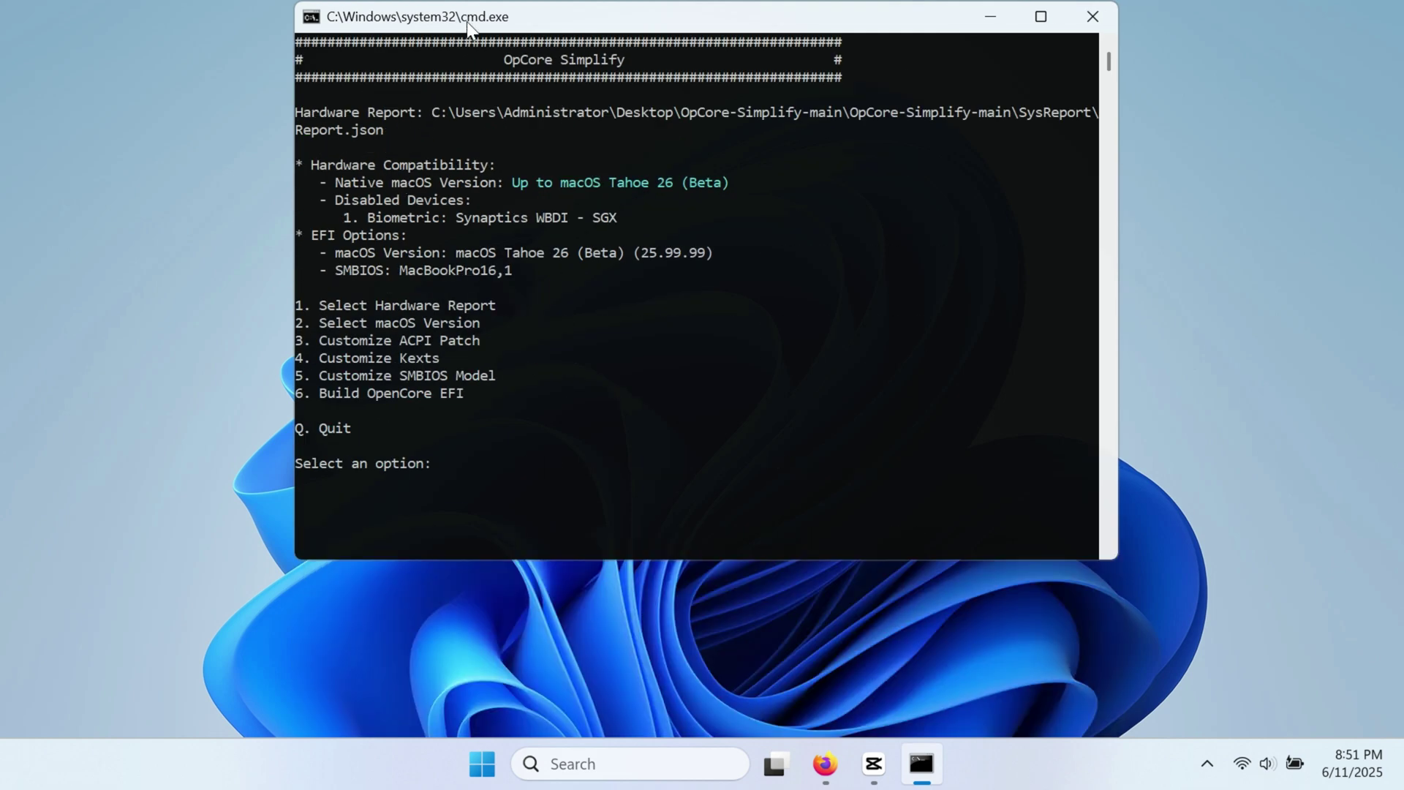
# Step: Build with option 6, declining the Wi-Fi profile scan and keeping codec layout 99
pyautogui.moveTo(468, 28); pyautogui.dragTo(497, 106)
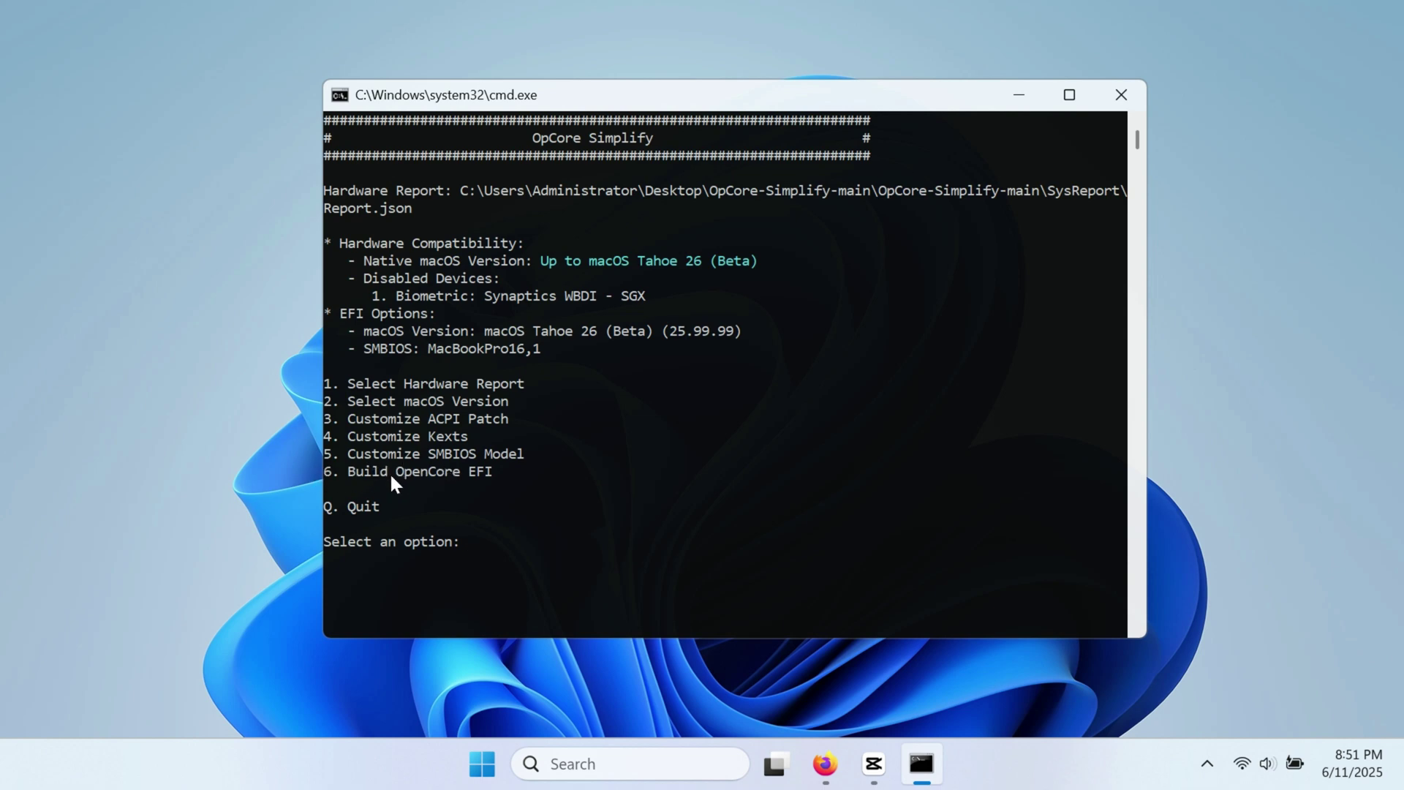
pyautogui.write('6')
pyautogui.press('Return')
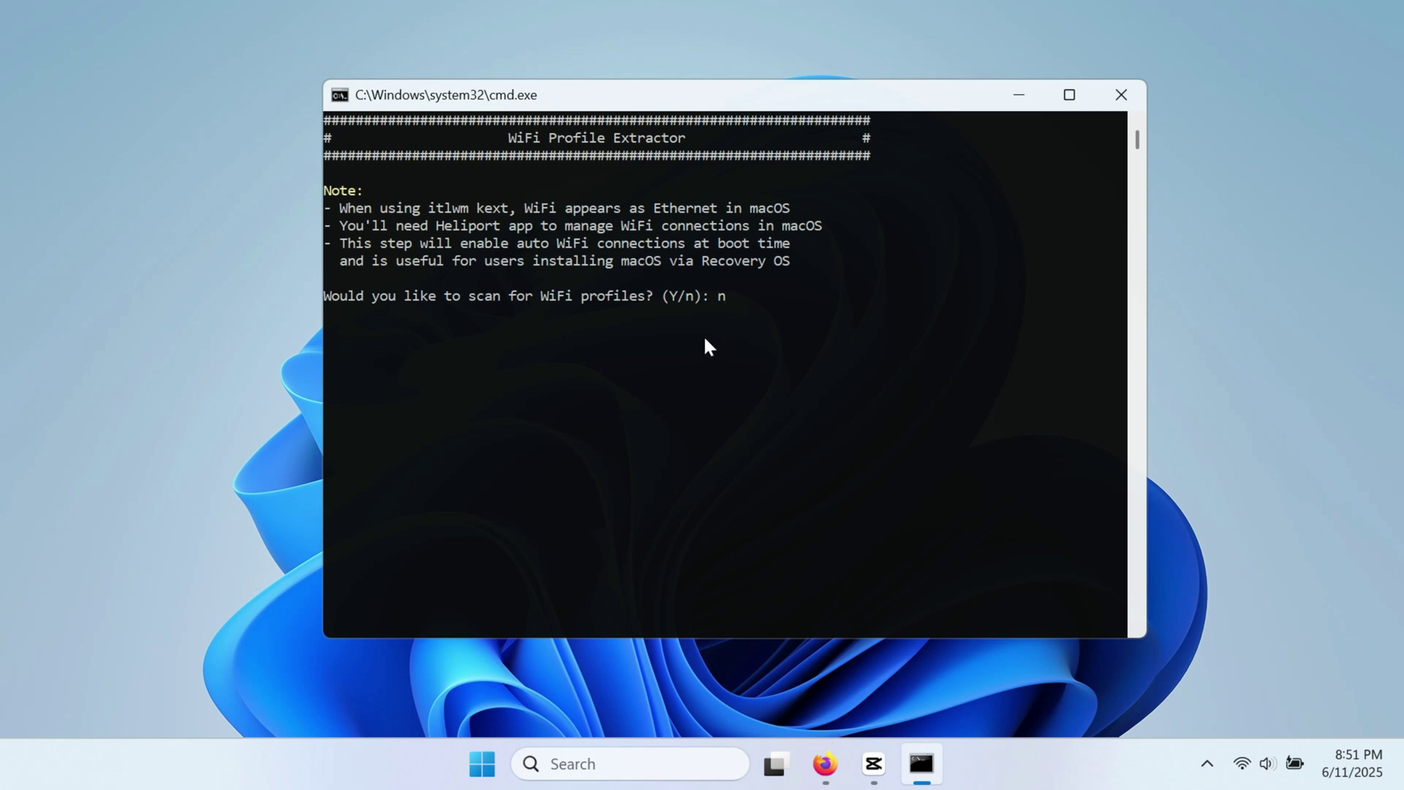
pyautogui.press('Return')
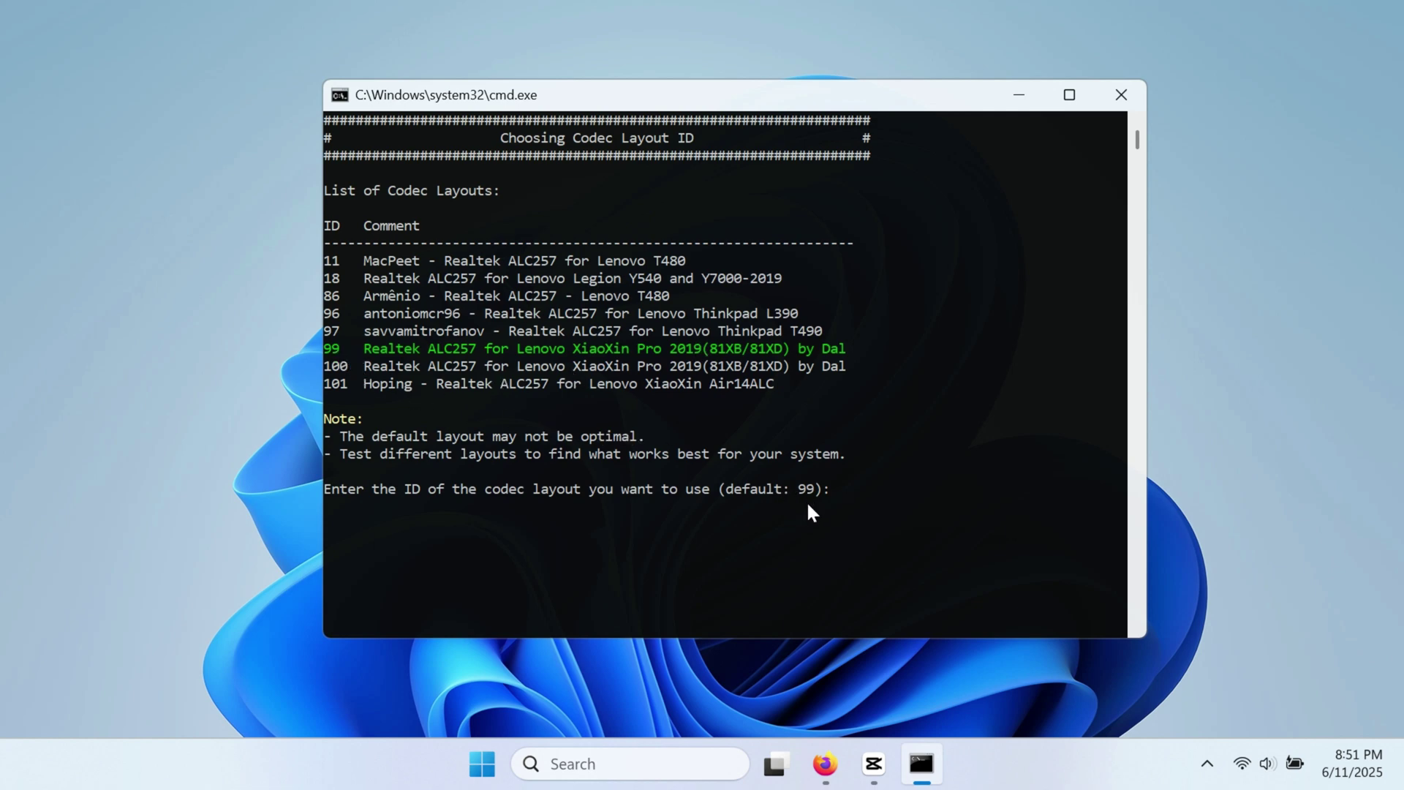
pyautogui.press('Return')
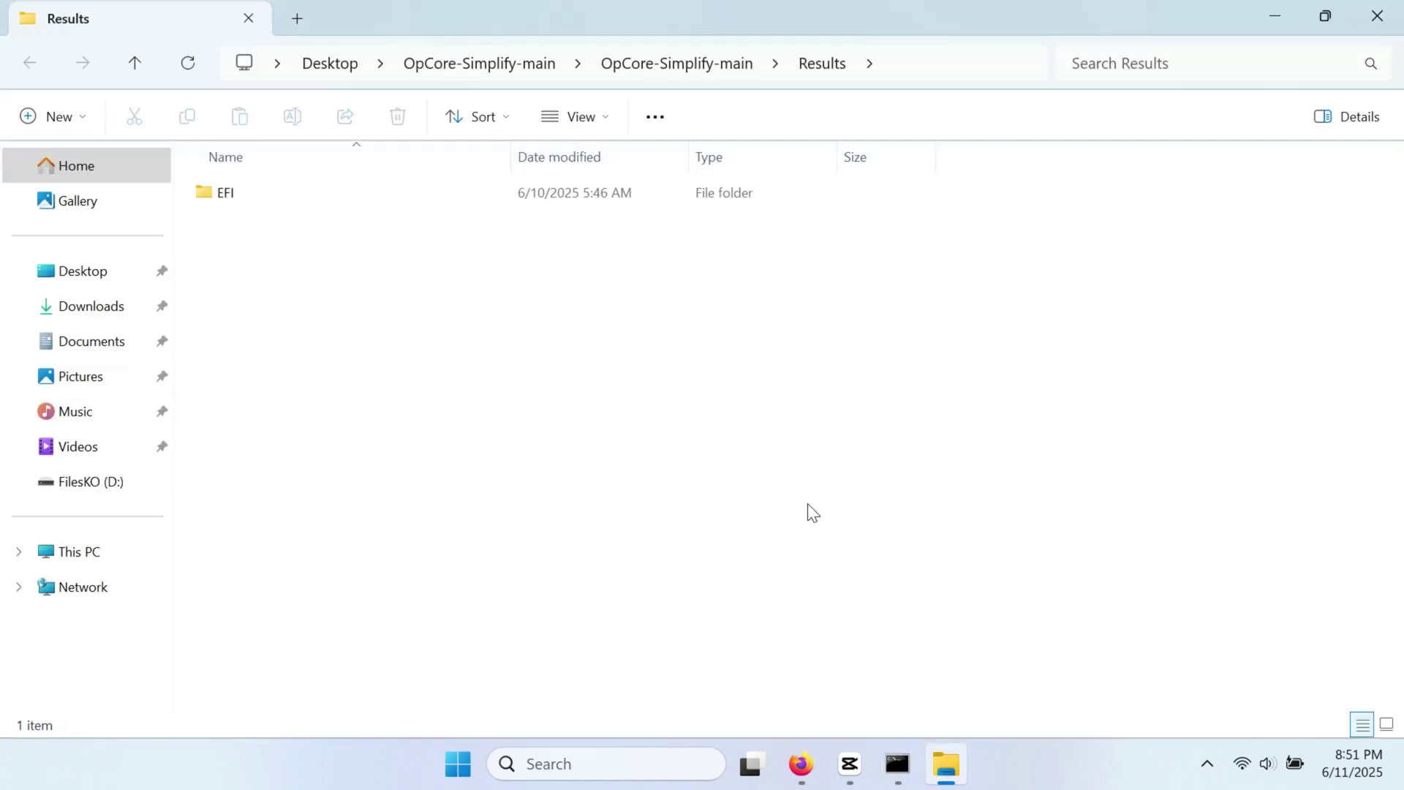
# Step: Switch Results to Extra large icons, select EFI, and restore and move the Explorer window
pyautogui.click(484, 118)
pyautogui.click(563, 116)
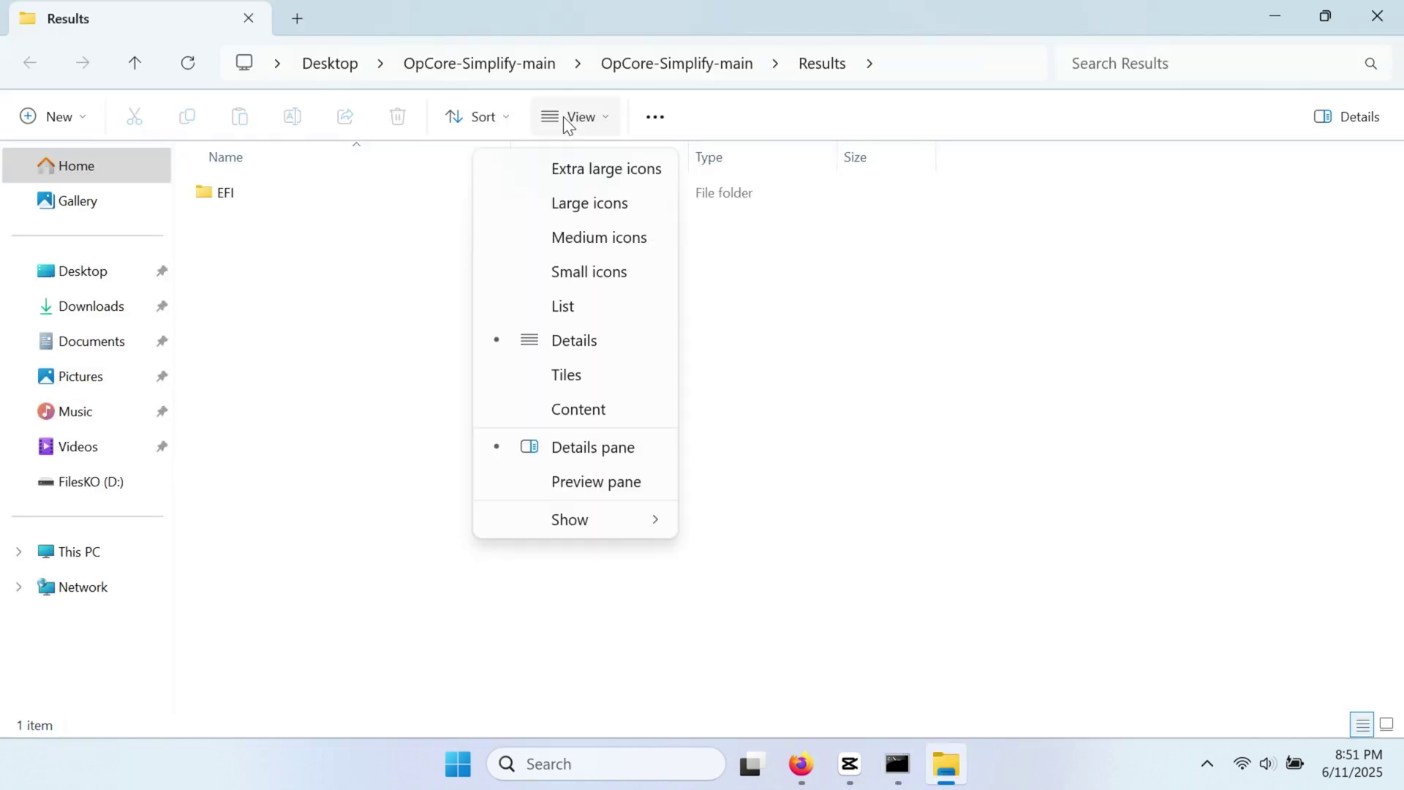
pyautogui.click(547, 172)
pyautogui.click(311, 257)
pyautogui.doubleClick(405, 28)
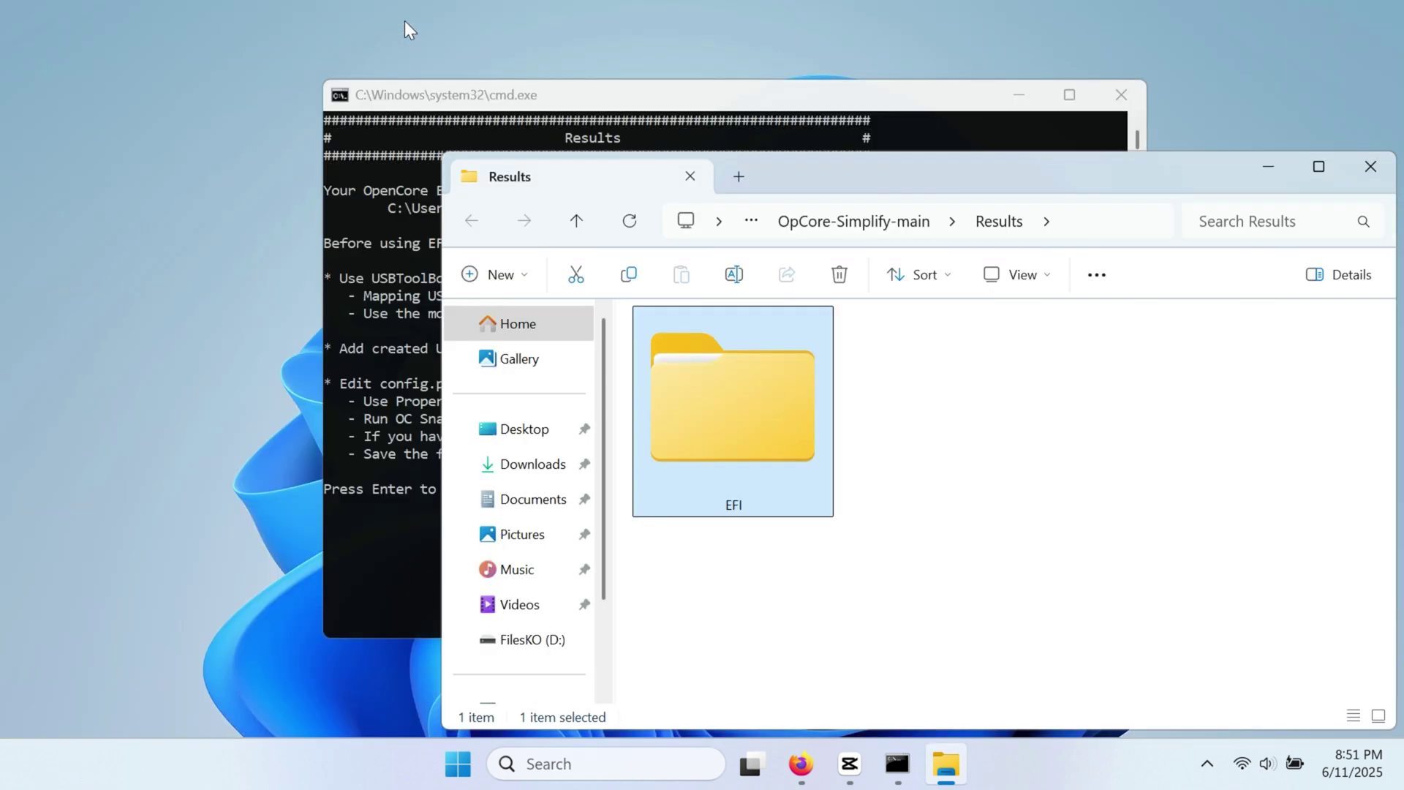
pyautogui.moveTo(832, 164); pyautogui.dragTo(595, 109)
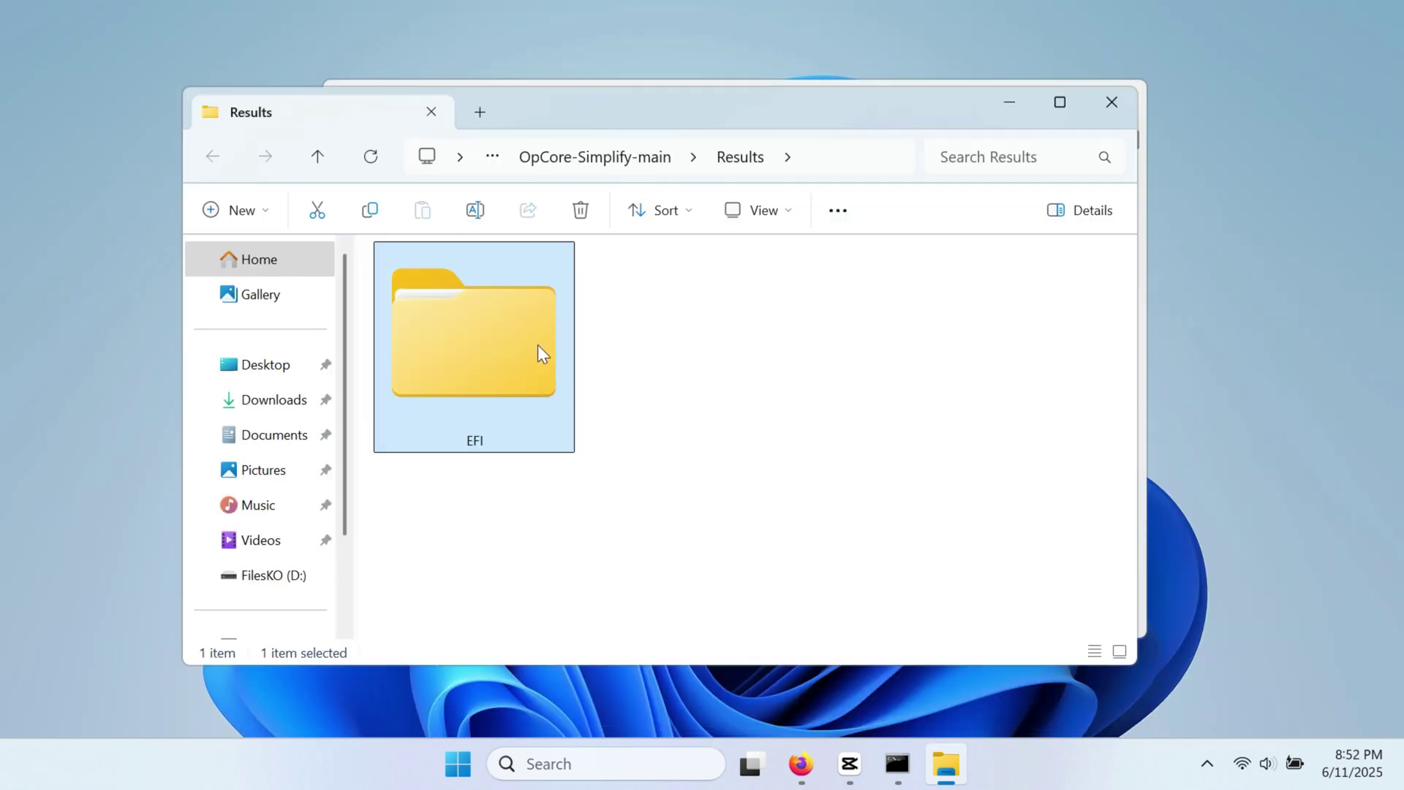